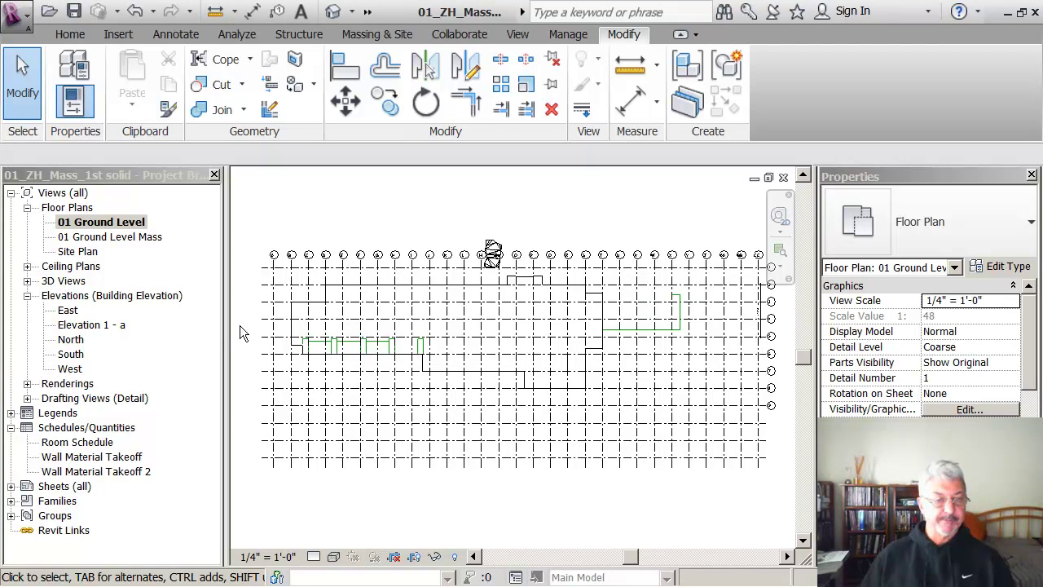
Open the East elevation and start an in-place mass named ZH01.
double_click(72, 312)
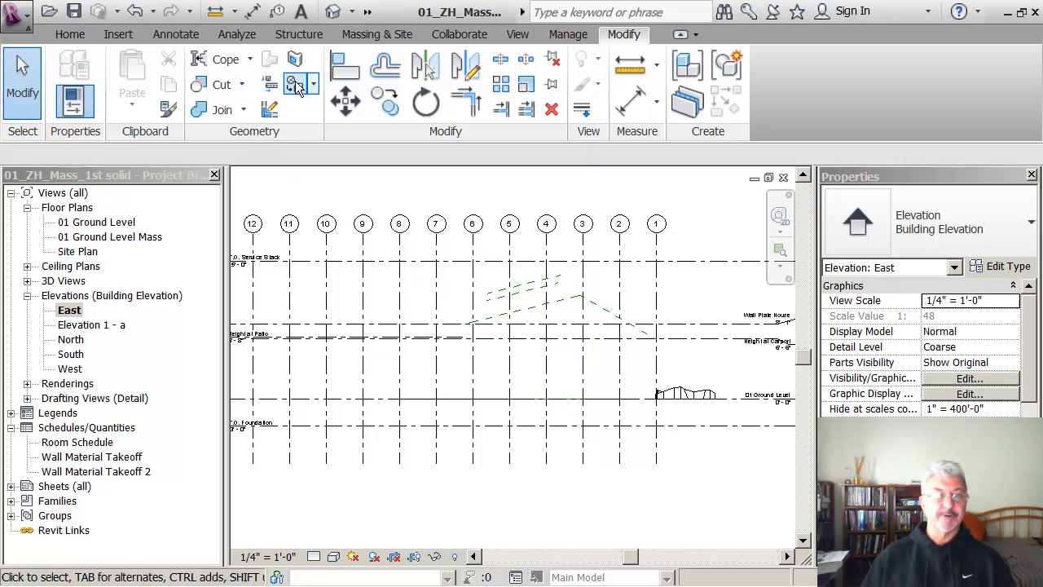
left_click(384, 35)
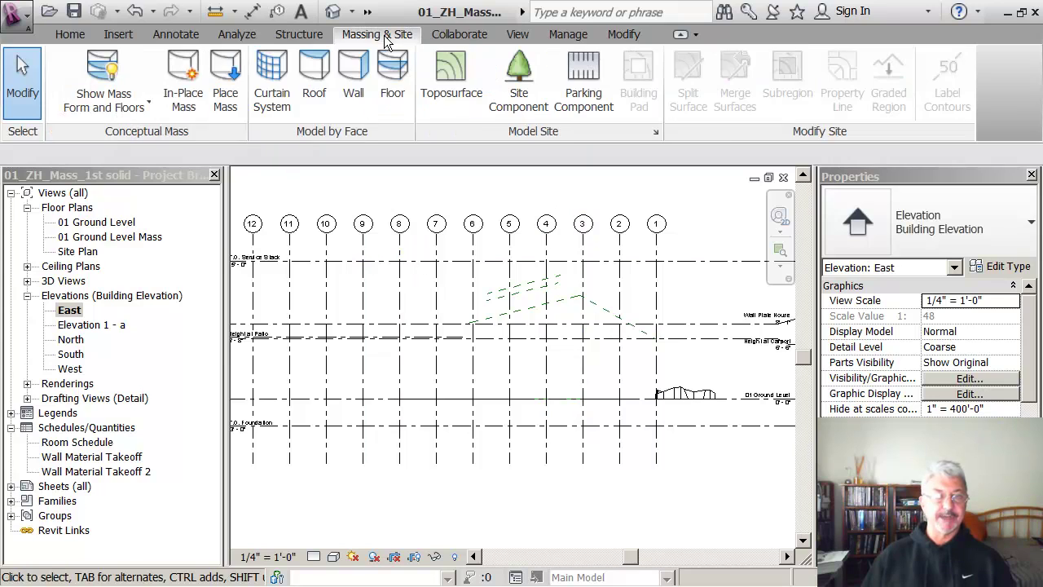
left_click(183, 102)
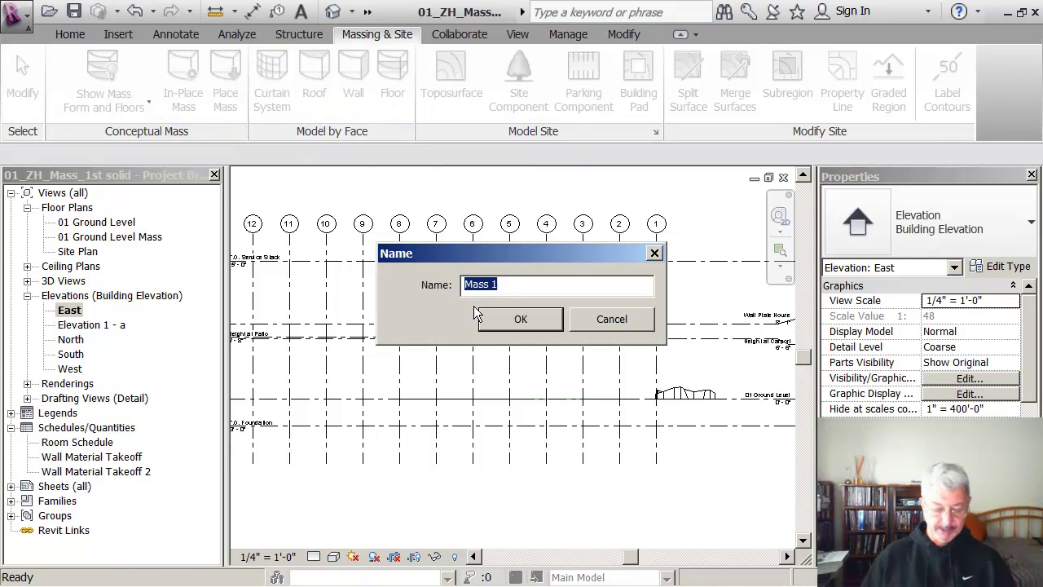
type("ZH01")
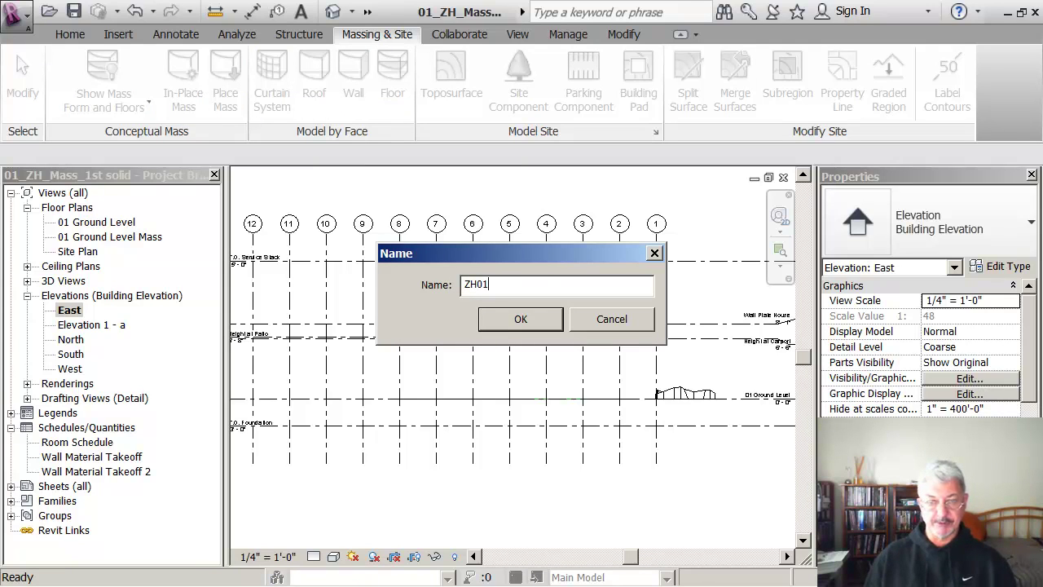
left_click(521, 319)
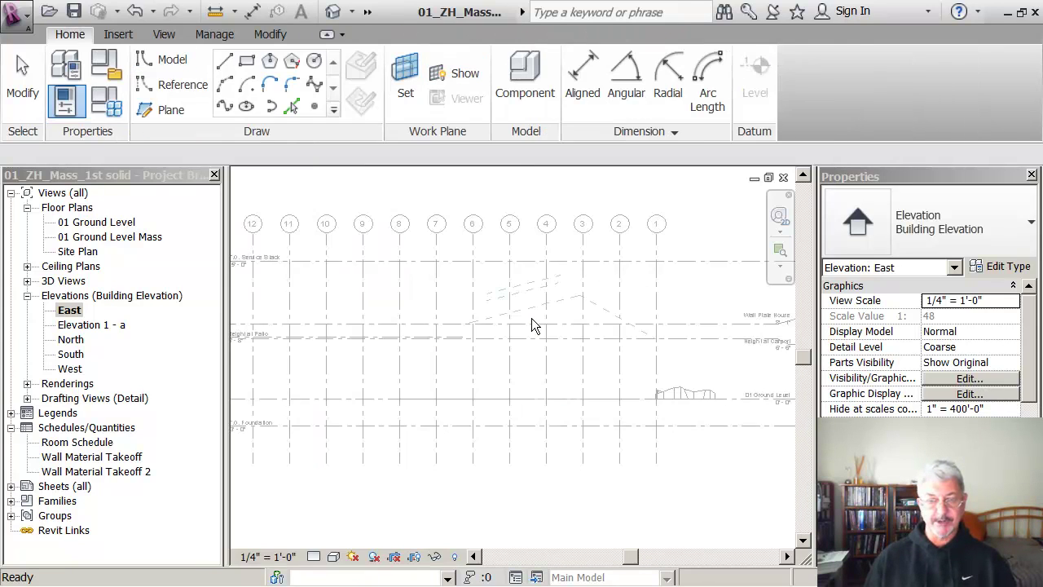
Start a model line in the mass and set its work plane to Grid : B.
scroll(589, 295, "up", 2)
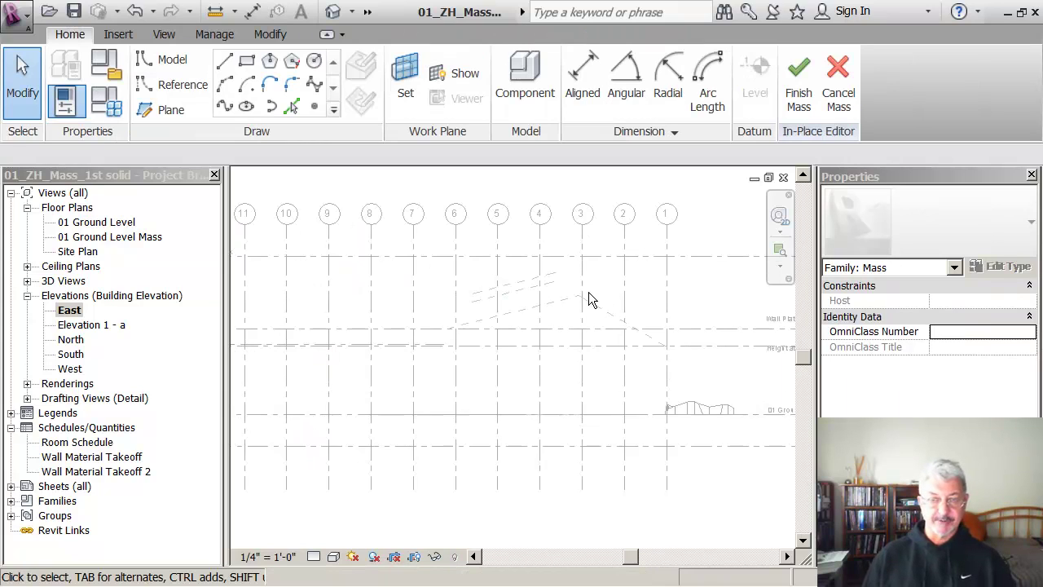
left_click(222, 64)
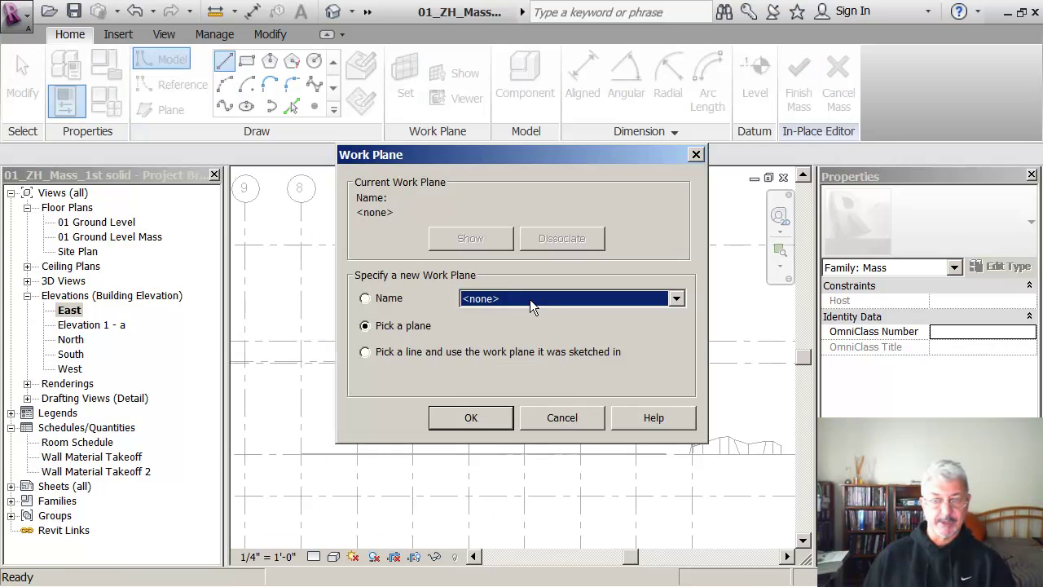
left_click(676, 301)
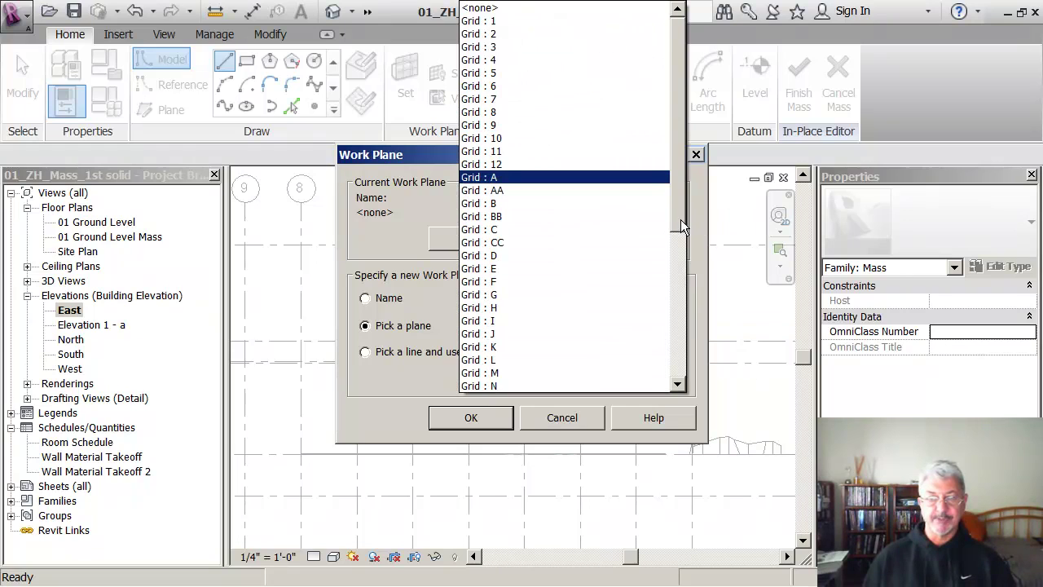
left_click(498, 204)
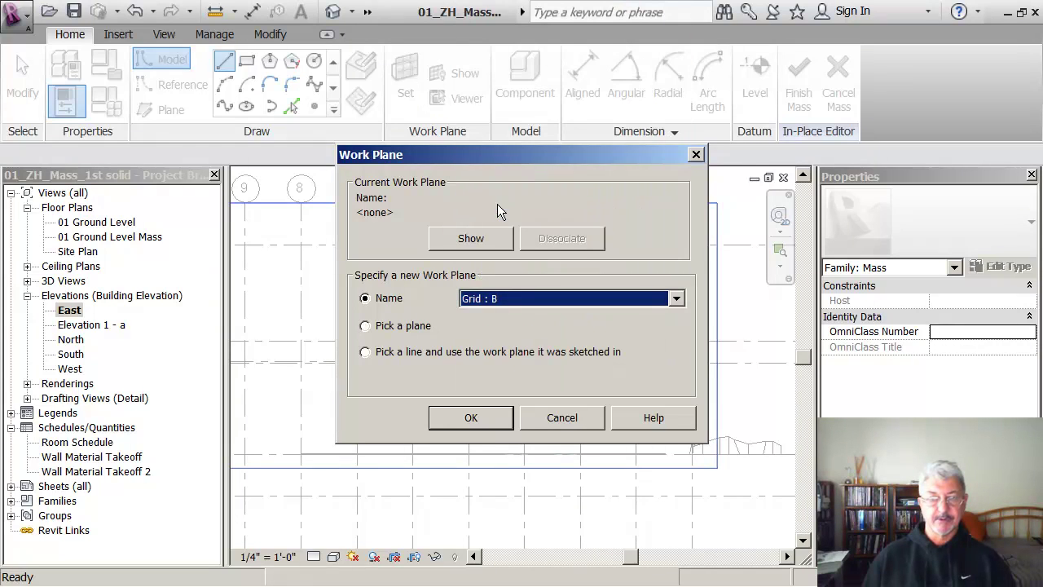
left_click(471, 419)
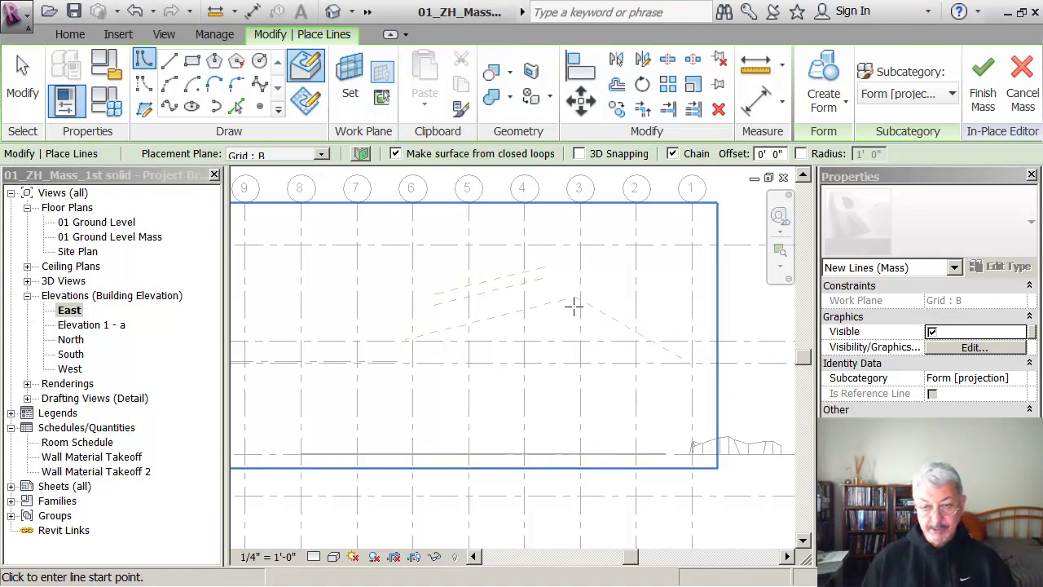
Draw a closed five-sided gabled profile along the sloped roof reference planes, about 26' 6" wide, peaking near grid 3 with its taller wall near grid 7.
left_click(576, 298)
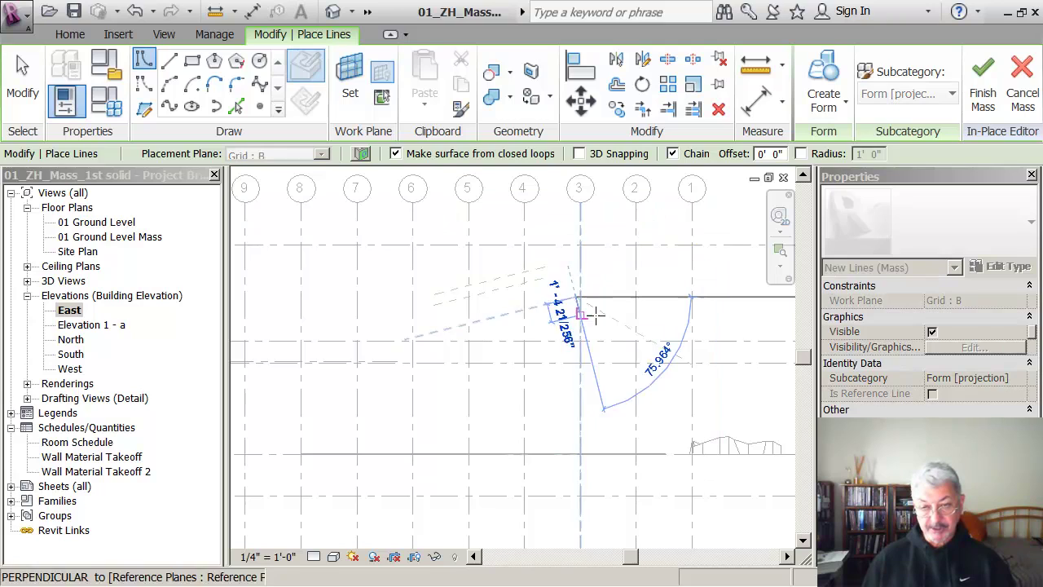
left_click(732, 388)
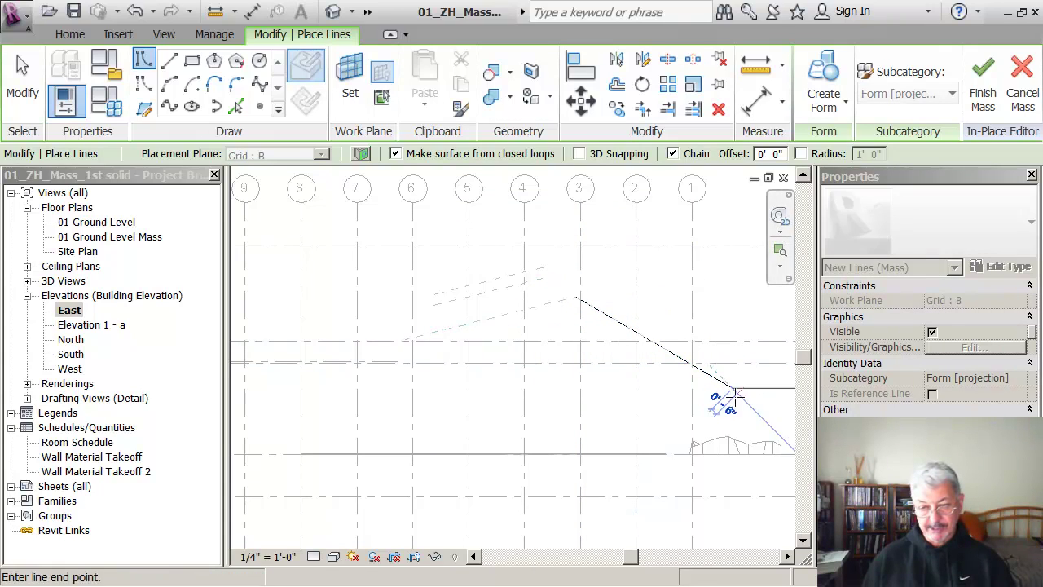
left_click(733, 451)
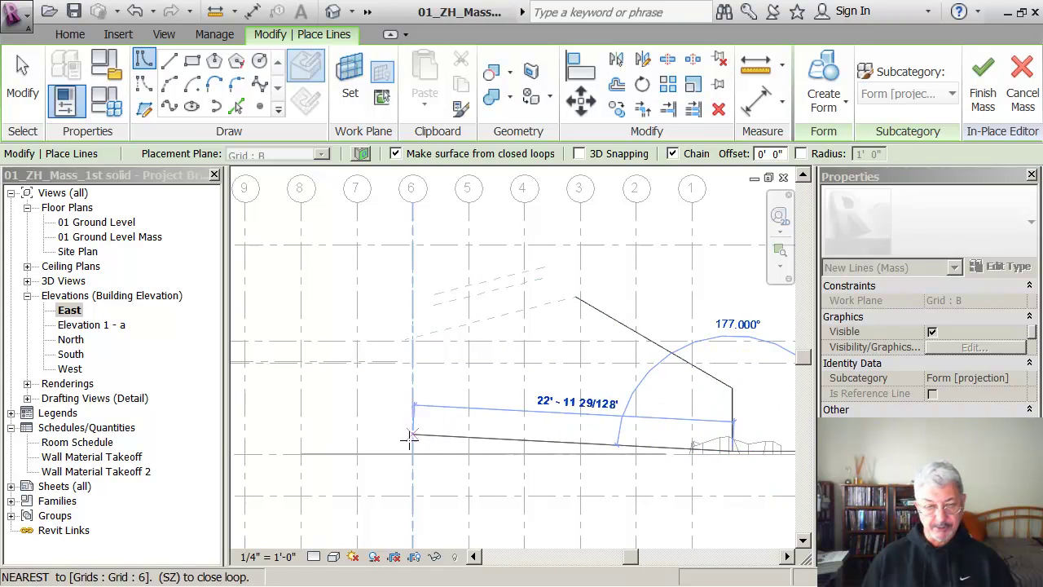
left_click(361, 449)
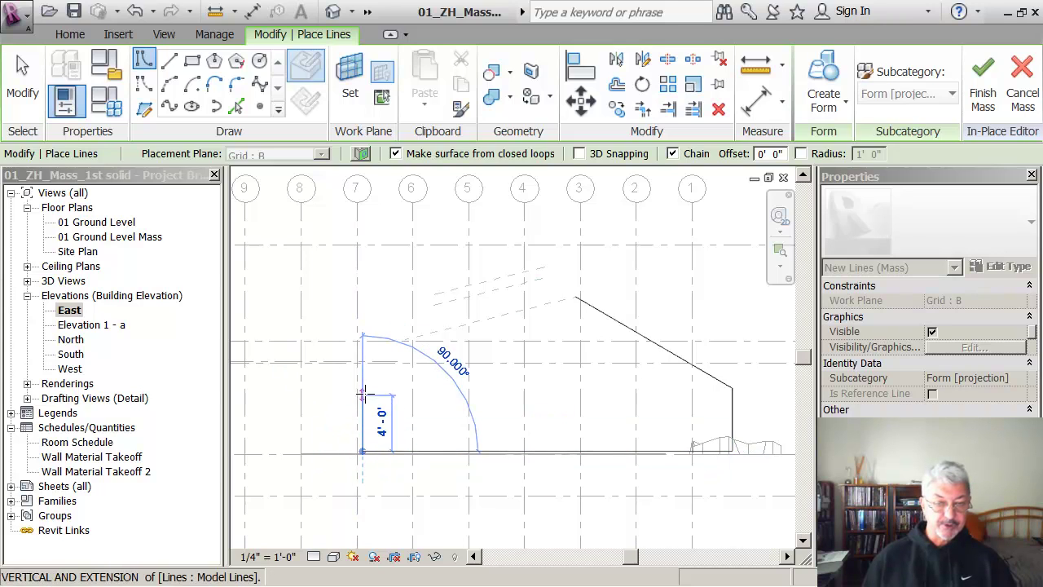
left_click(363, 351)
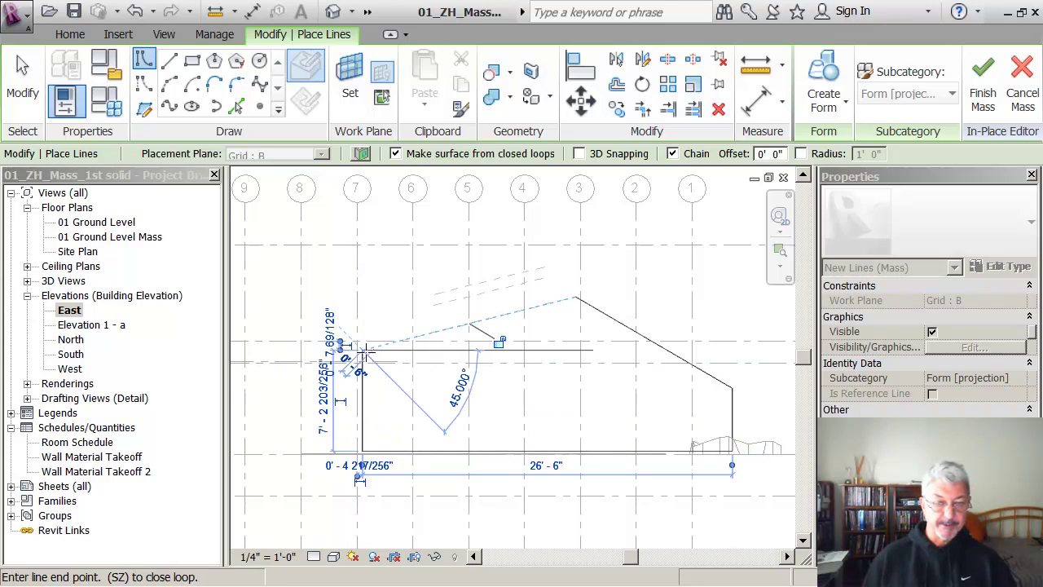
left_click(575, 299)
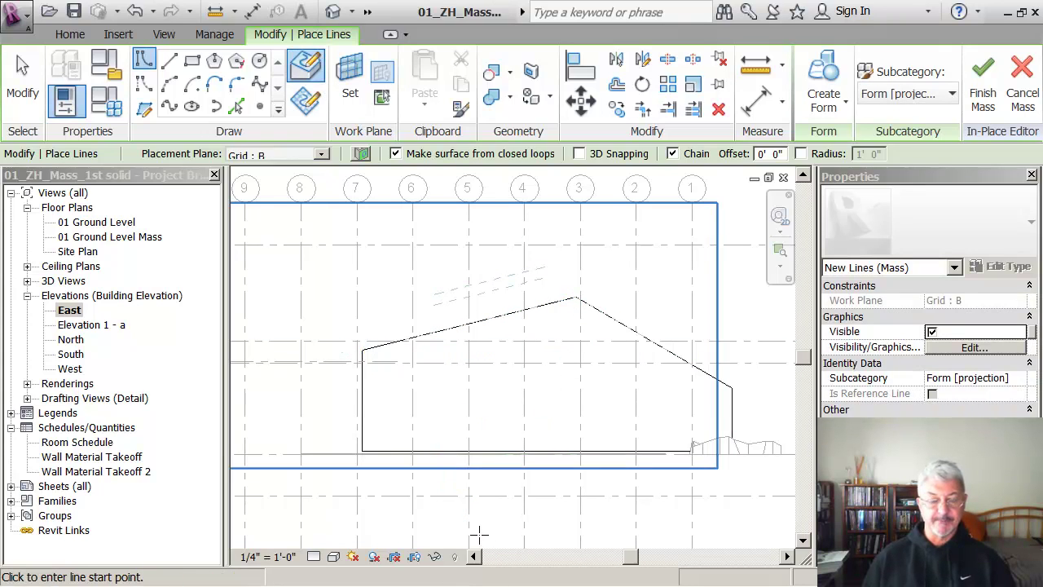
key("Escape")
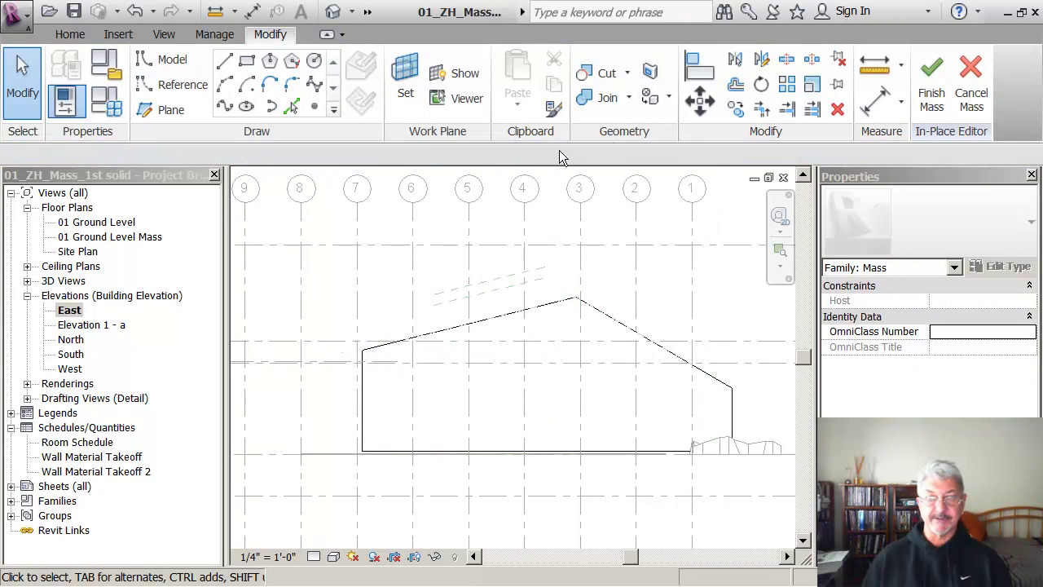
Align the profile's base line to the 01 Ground Level line.
left_click(702, 67)
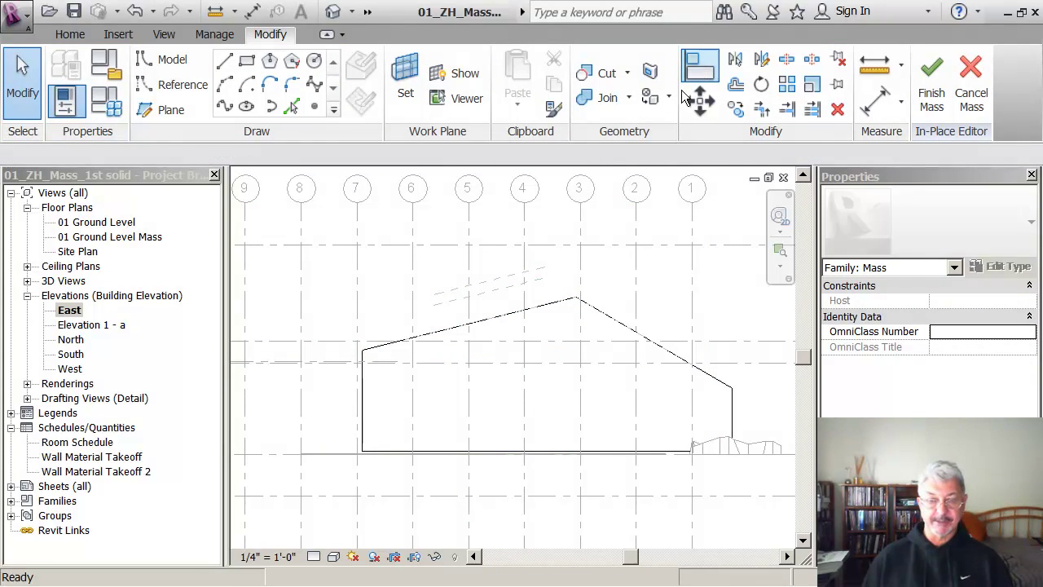
left_click(271, 454)
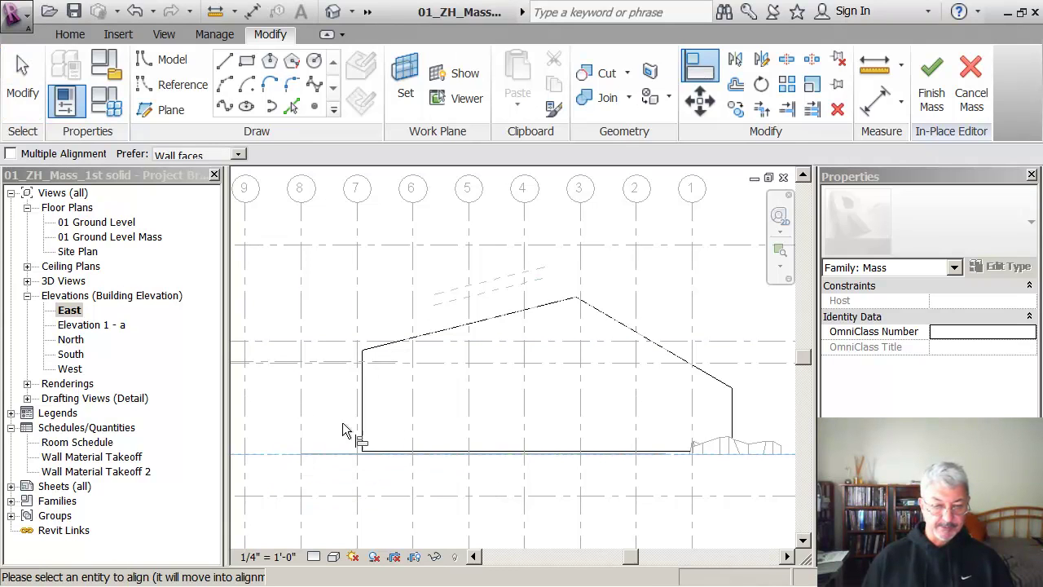
left_click(438, 449)
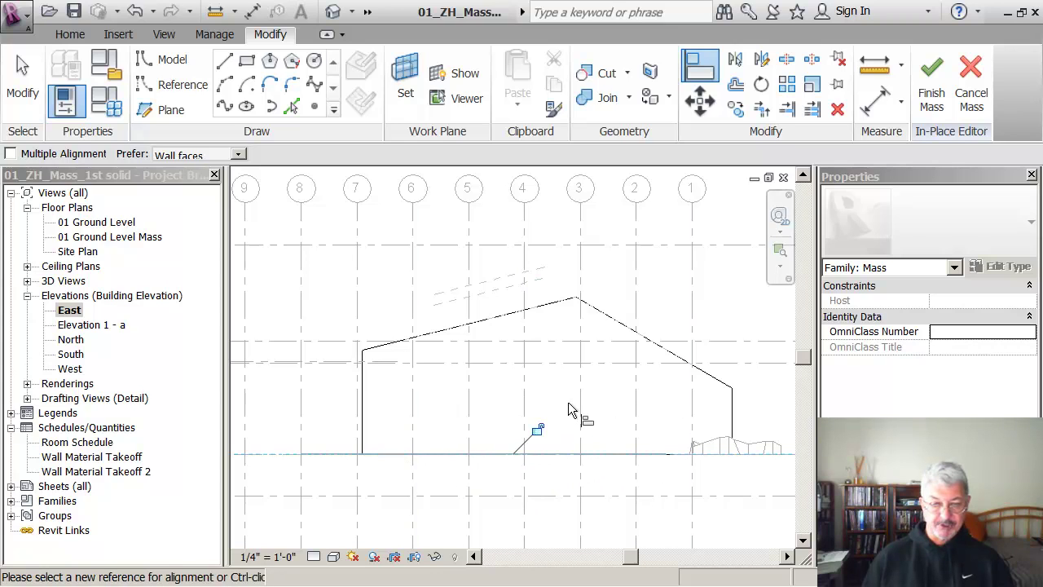
key("Escape")
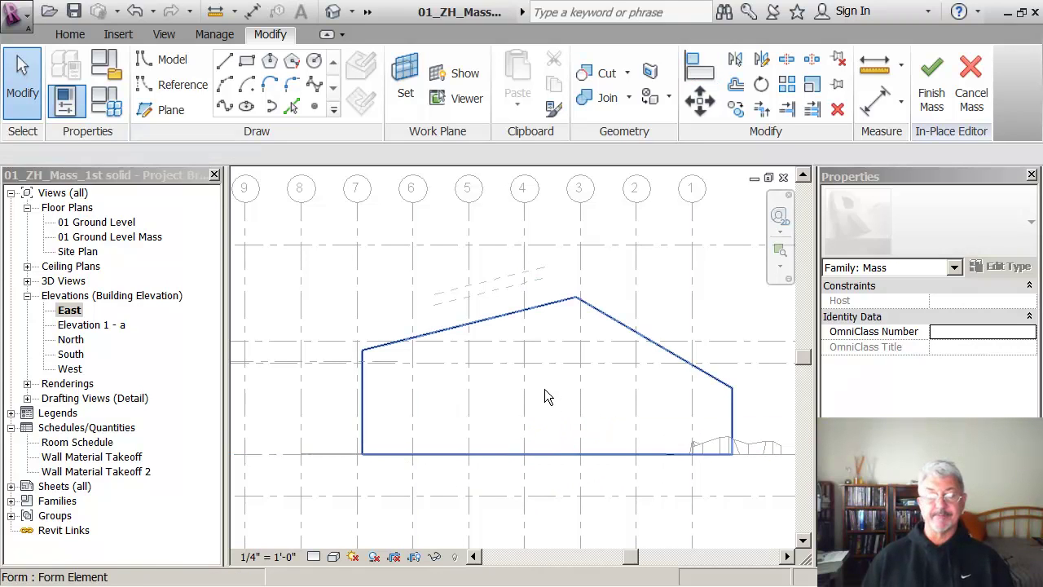
Create a solid form from the gabled profile and open the 3D view.
left_click(540, 310)
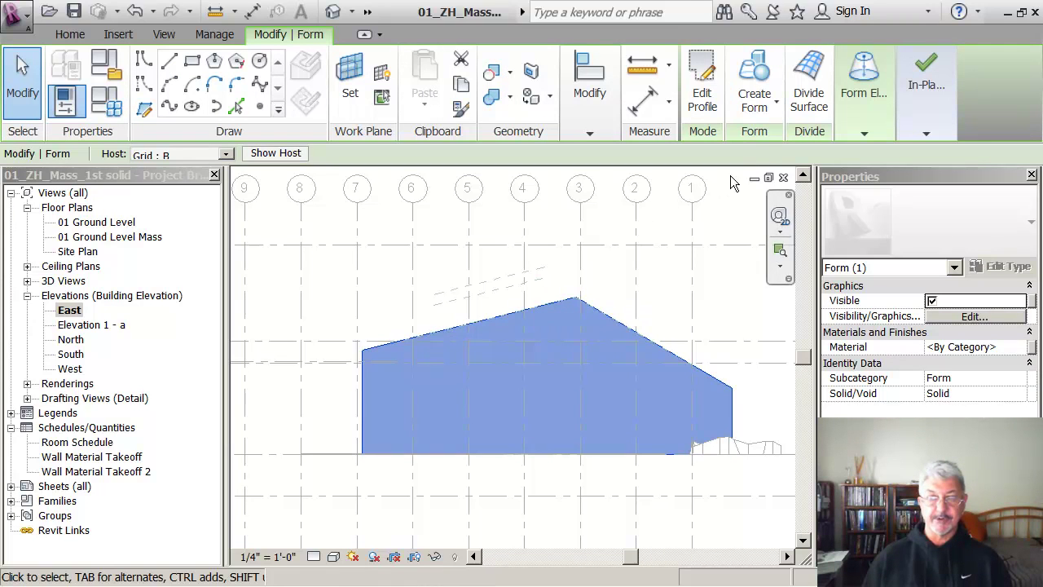
left_click(758, 107)
left_click(752, 142)
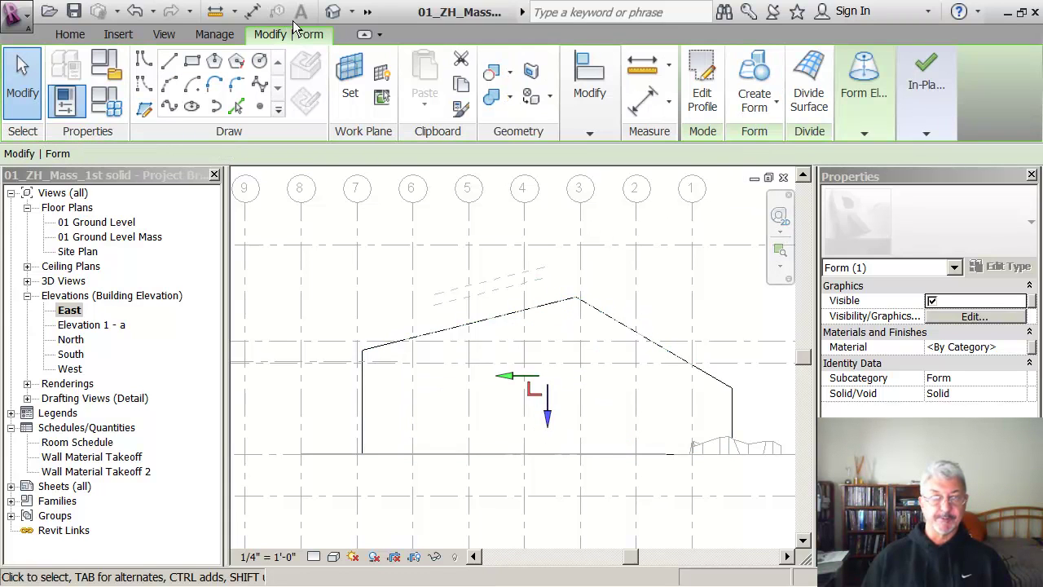
left_click(334, 12)
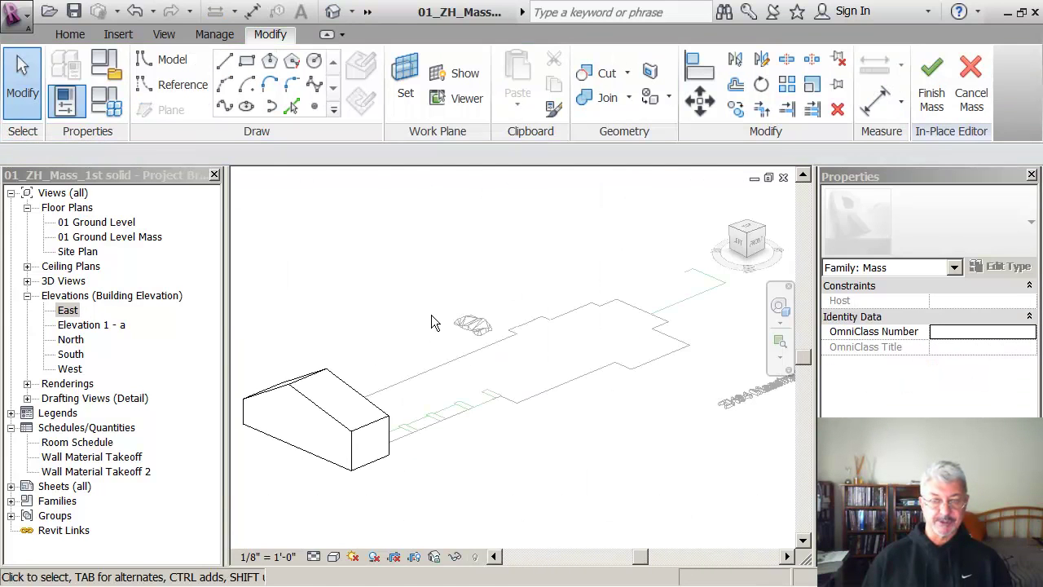
Stretch the solid's end face along the building outline until the mass is about 81' long.
middle_click_drag(616, 452, 437, 369, "shift")
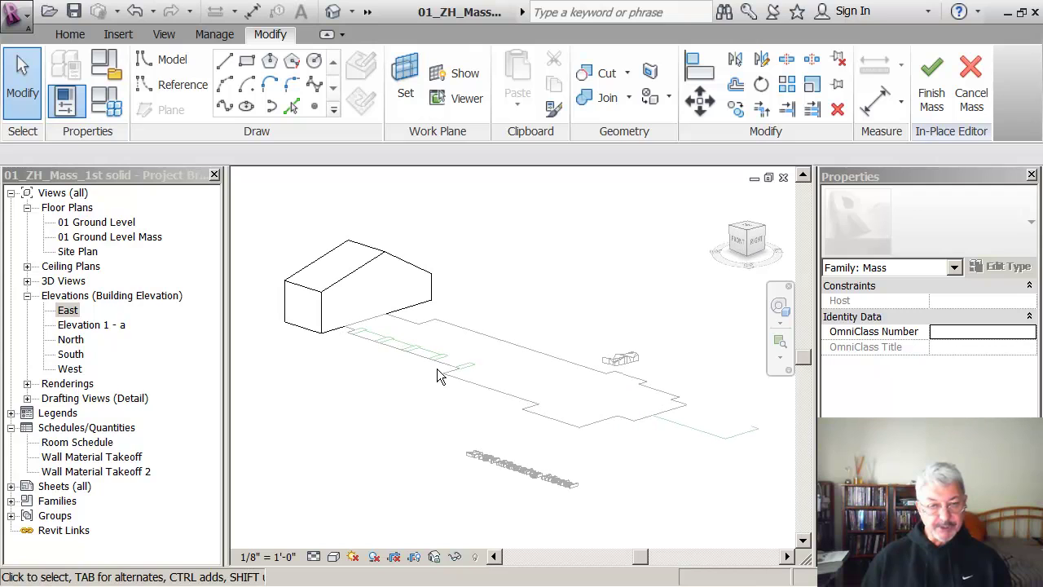
left_click(393, 292)
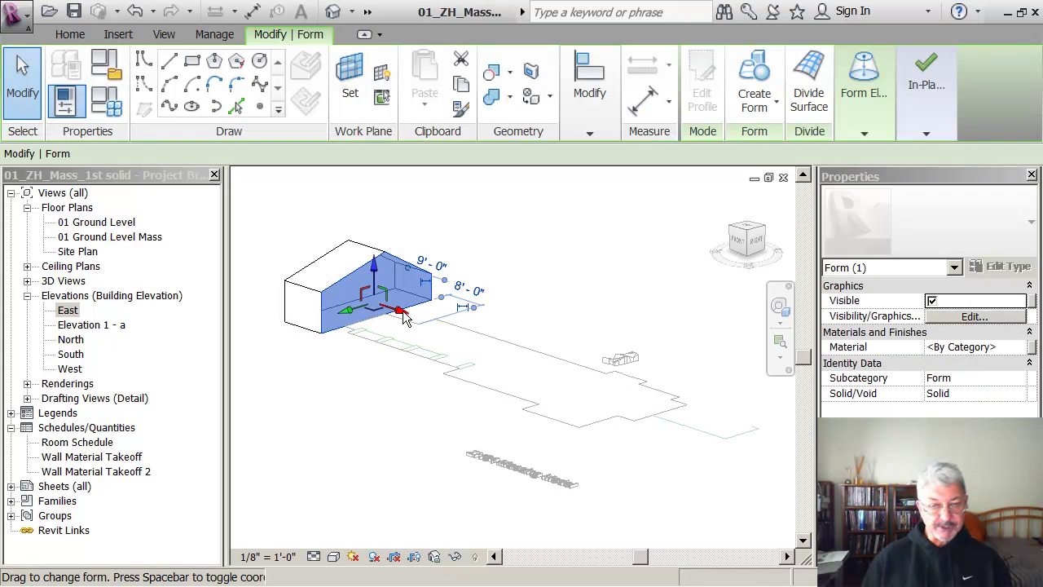
left_click_drag(402, 316, 684, 429)
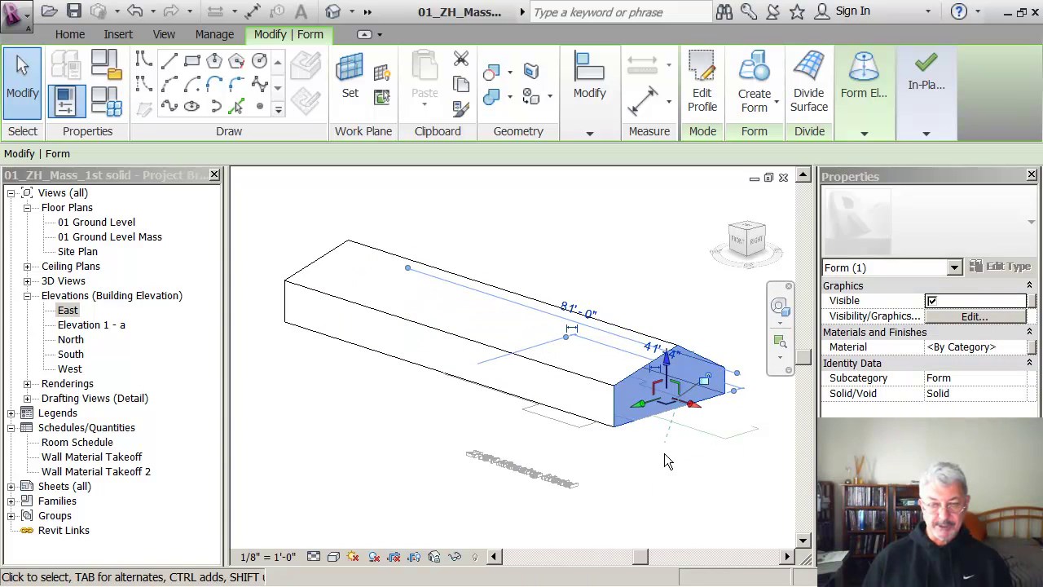
left_click(633, 487)
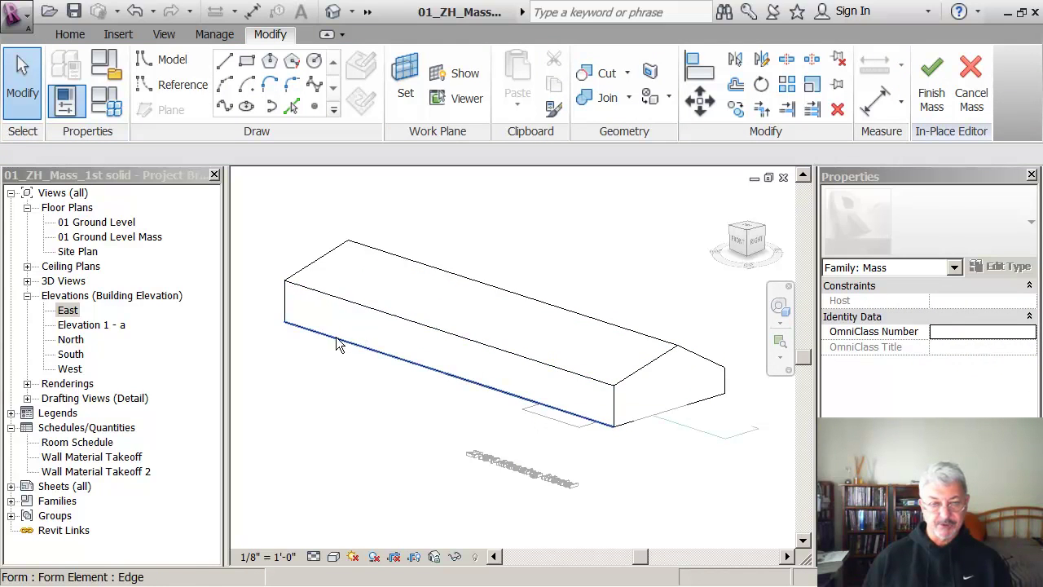
Pull the opposite end face of the solid inward to shorten the mass to the building outline.
scroll(345, 371, "down", 1)
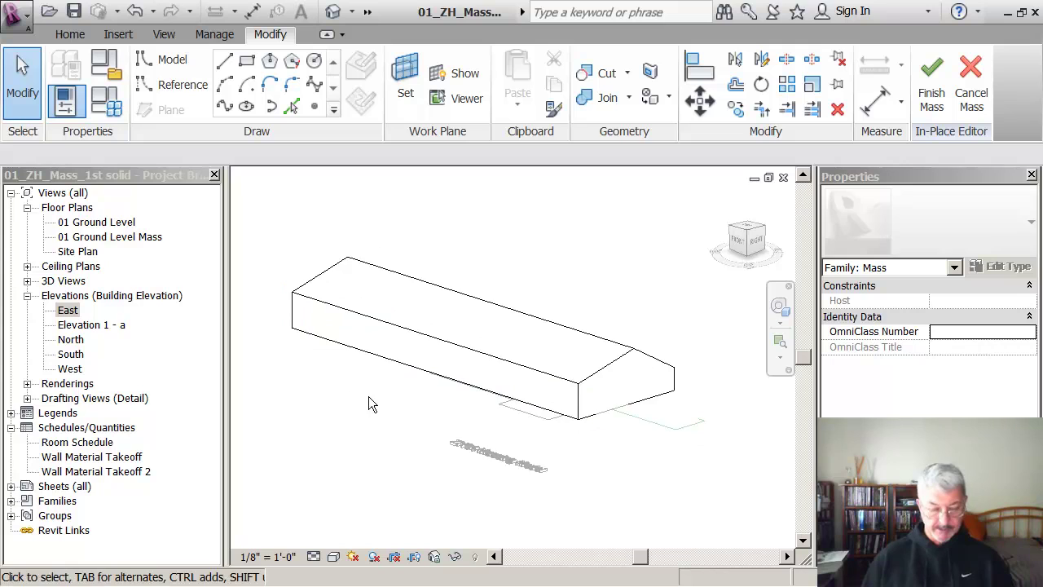
middle_click_drag(369, 398, 593, 422, "shift")
left_click(306, 436)
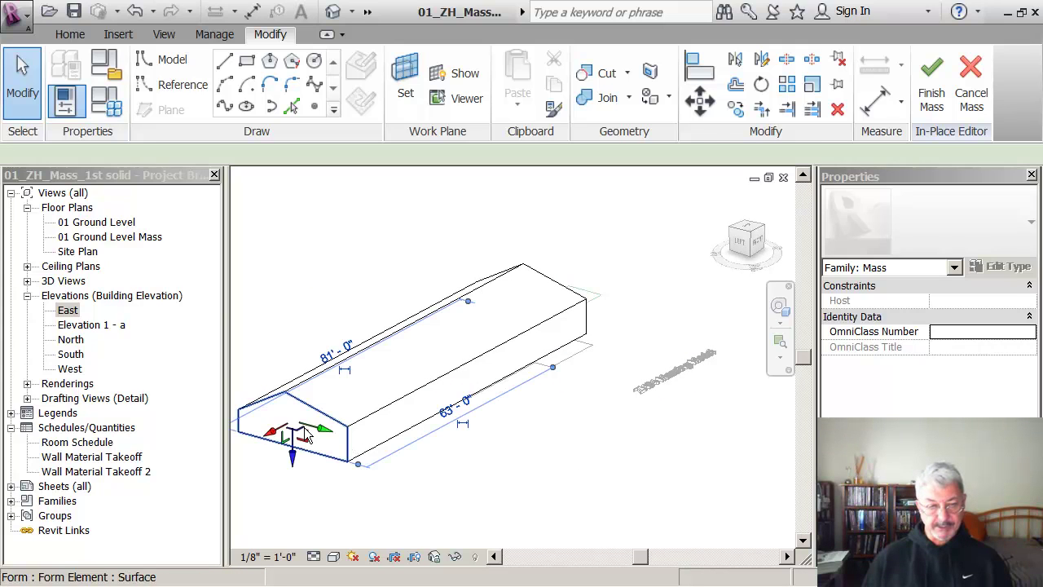
left_click_drag(270, 431, 304, 430)
left_click(468, 505)
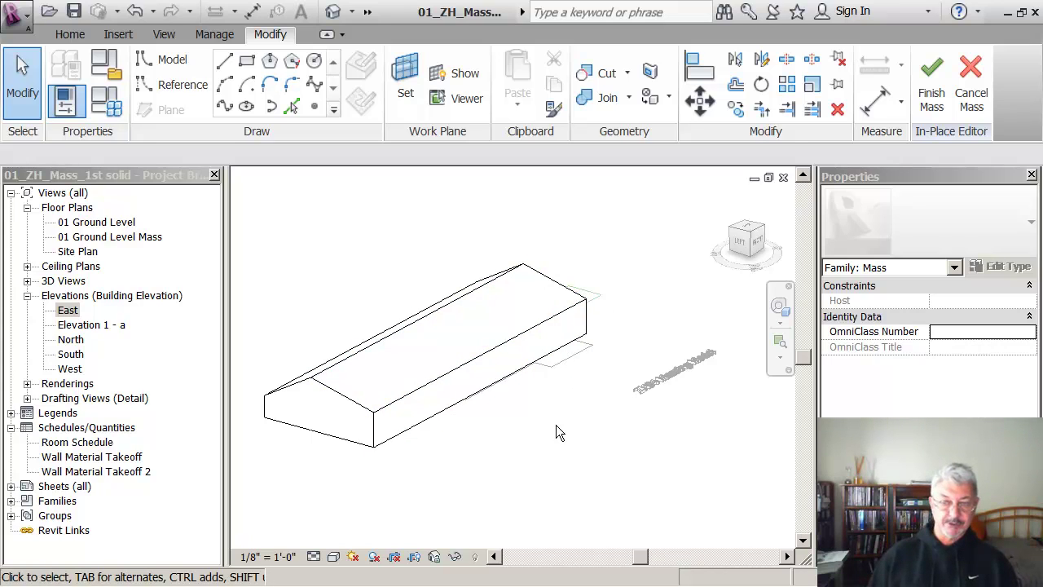
Edit the profile of the solid's left end face, moving its taller side line outward to a width of 30'-6".
middle_click_drag(556, 425, 571, 429)
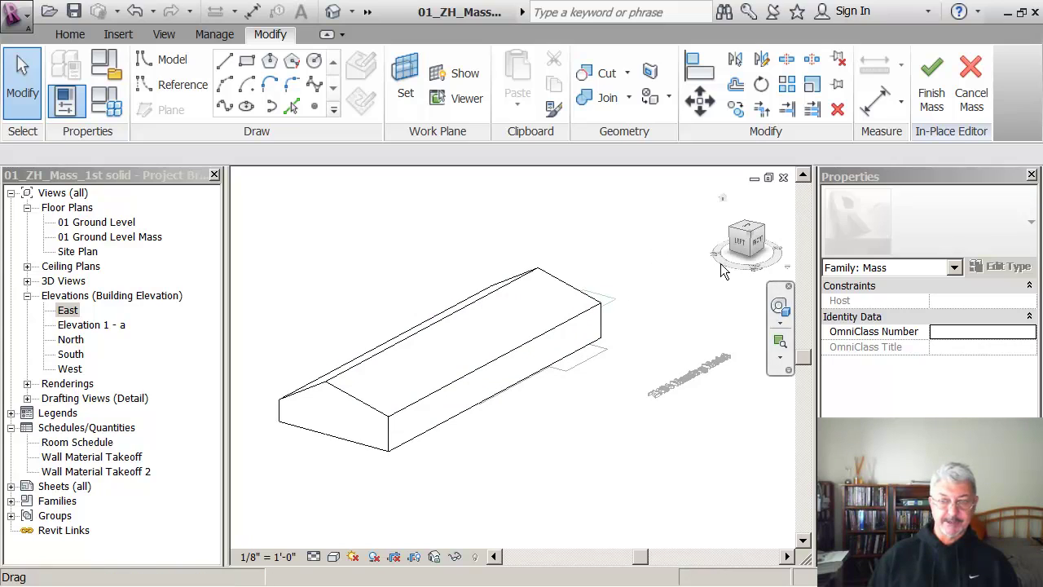
left_click(738, 241)
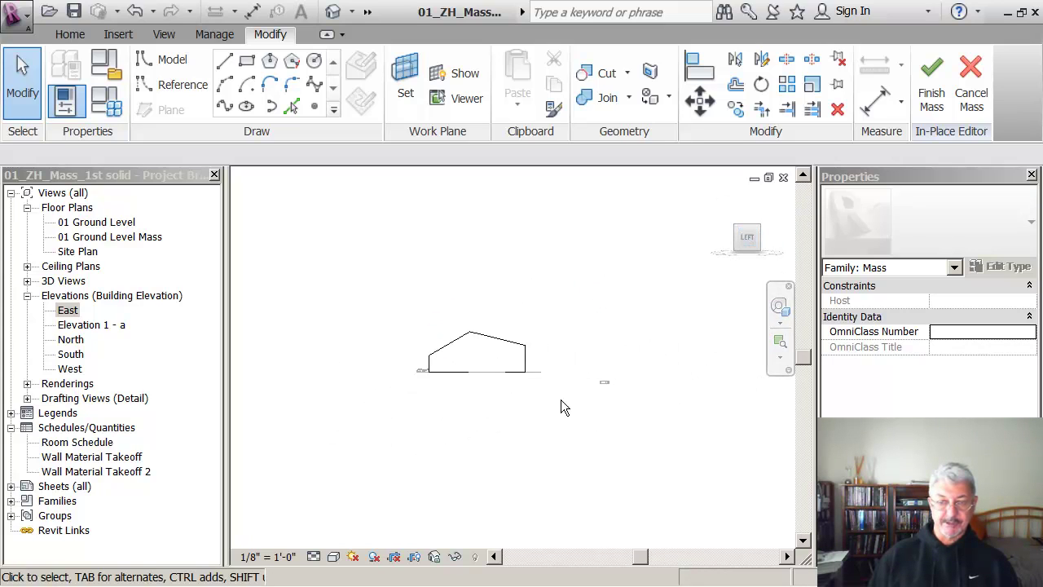
scroll(559, 403, "up", 4)
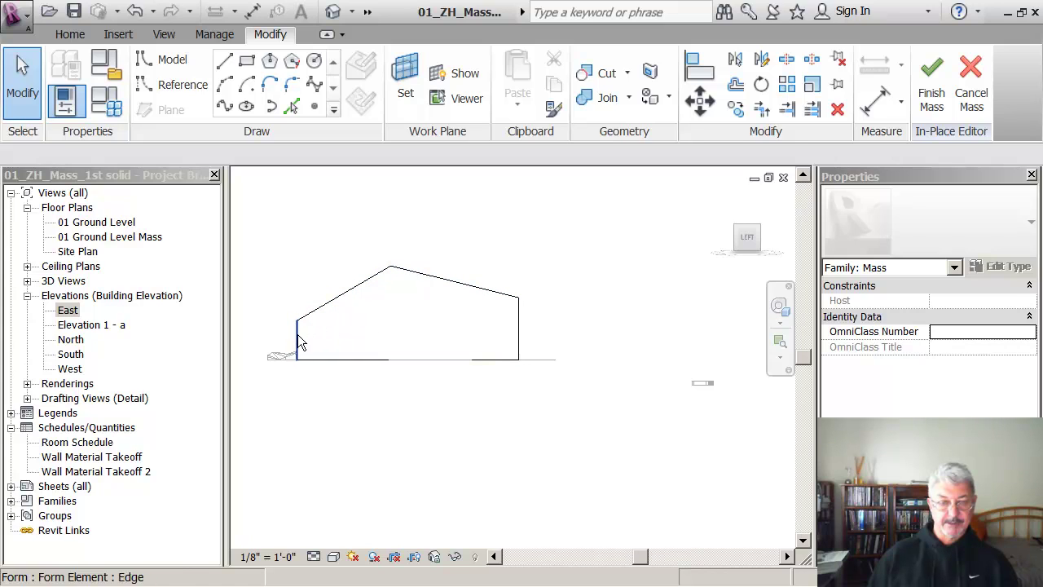
left_click(505, 314)
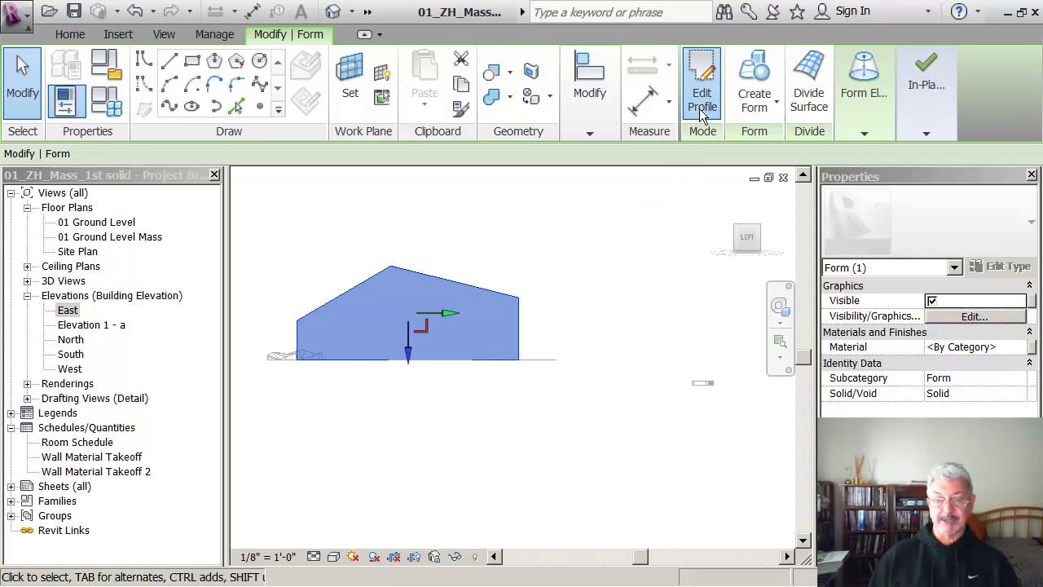
left_click(702, 85)
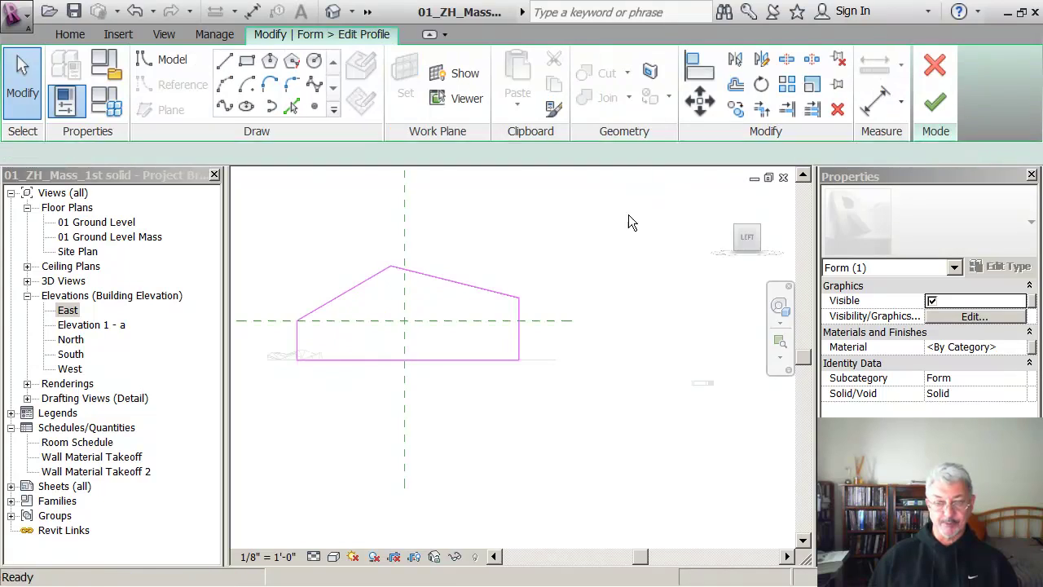
left_click(518, 337)
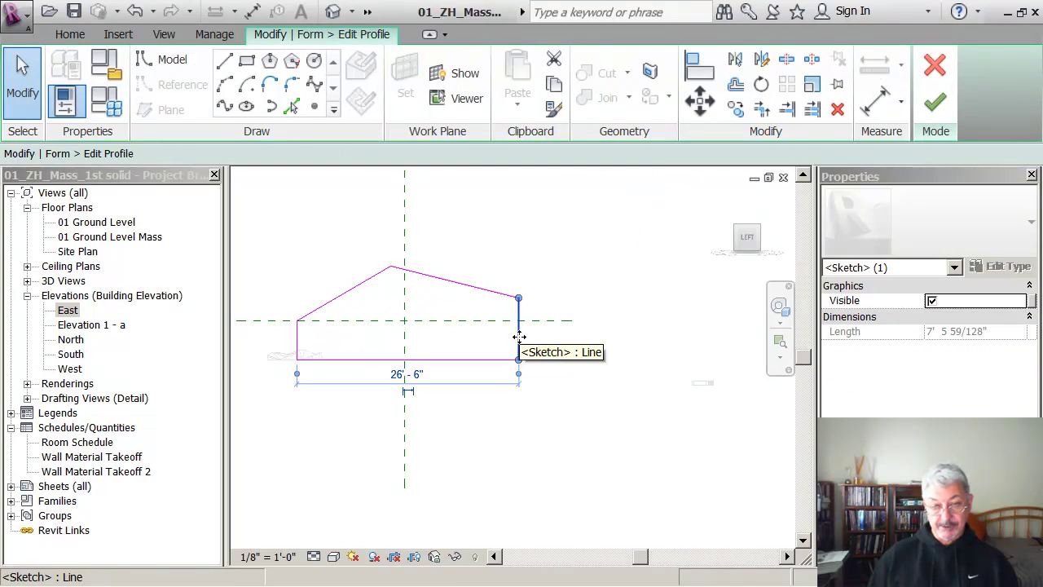
left_click_drag(519, 333, 553, 337)
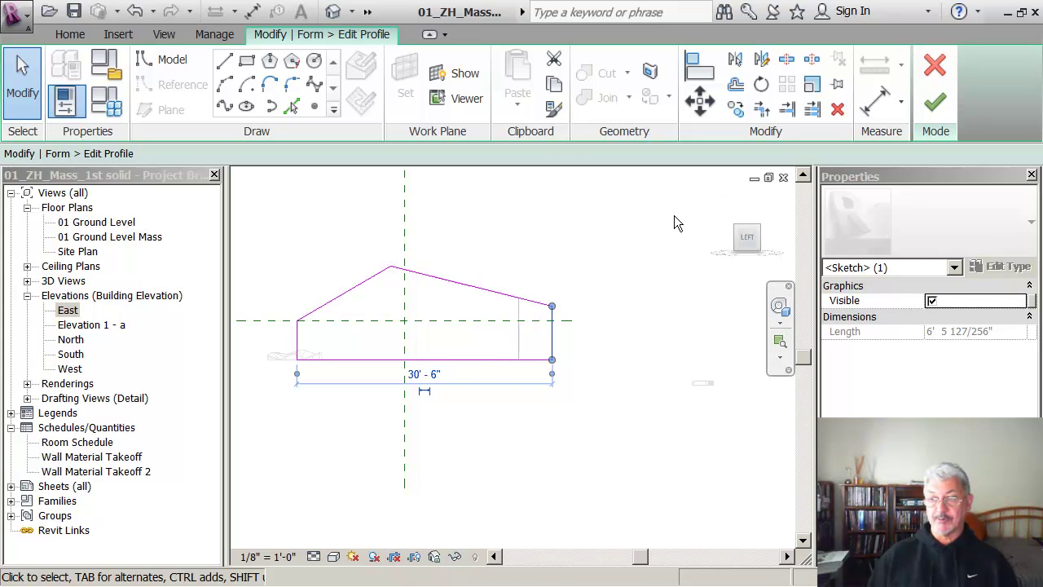
left_click(459, 259)
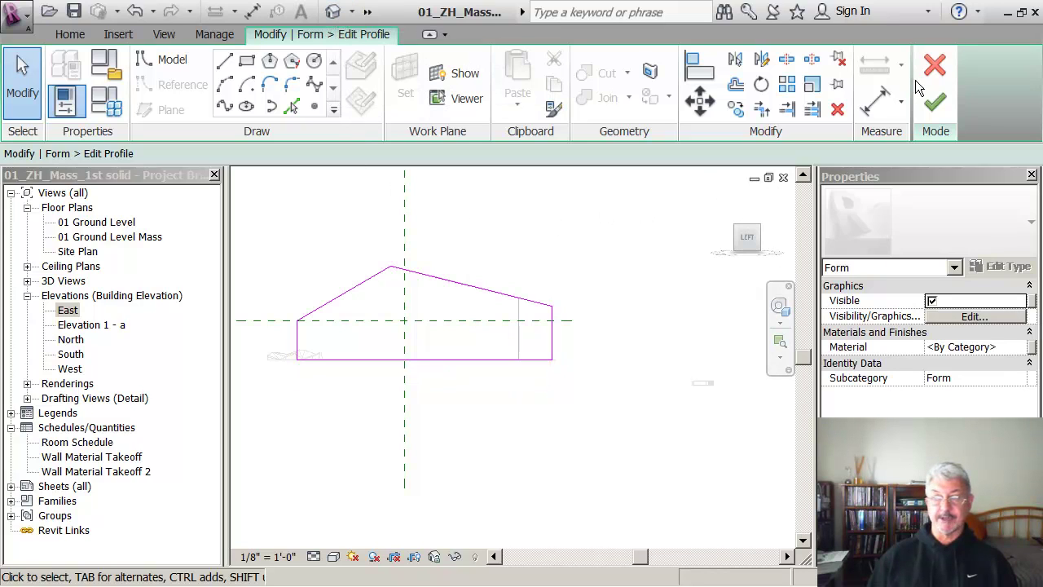
left_click(936, 101)
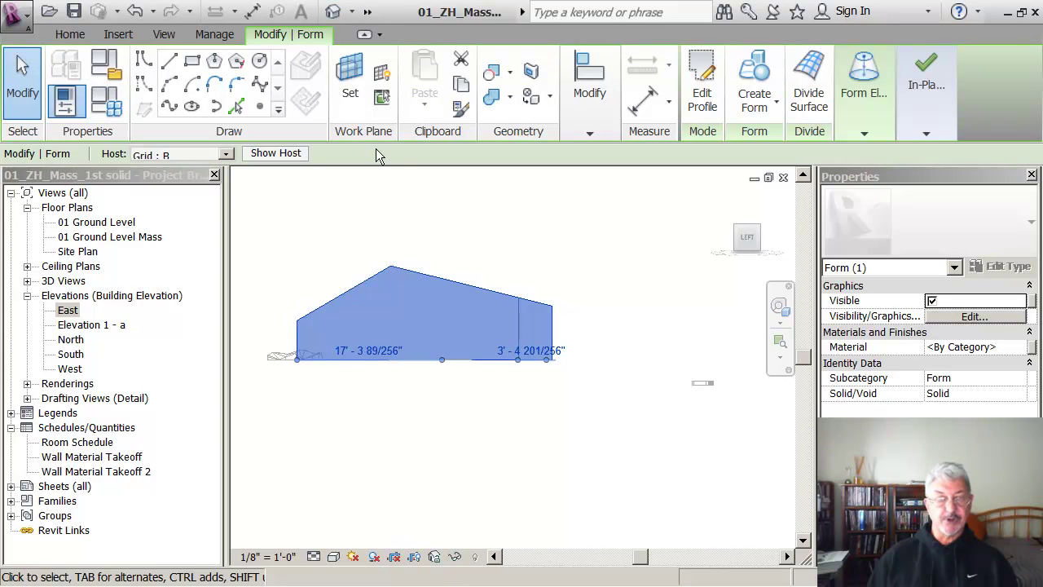
Select the whole form in the home 3D view and lock its profiles.
left_click(332, 12)
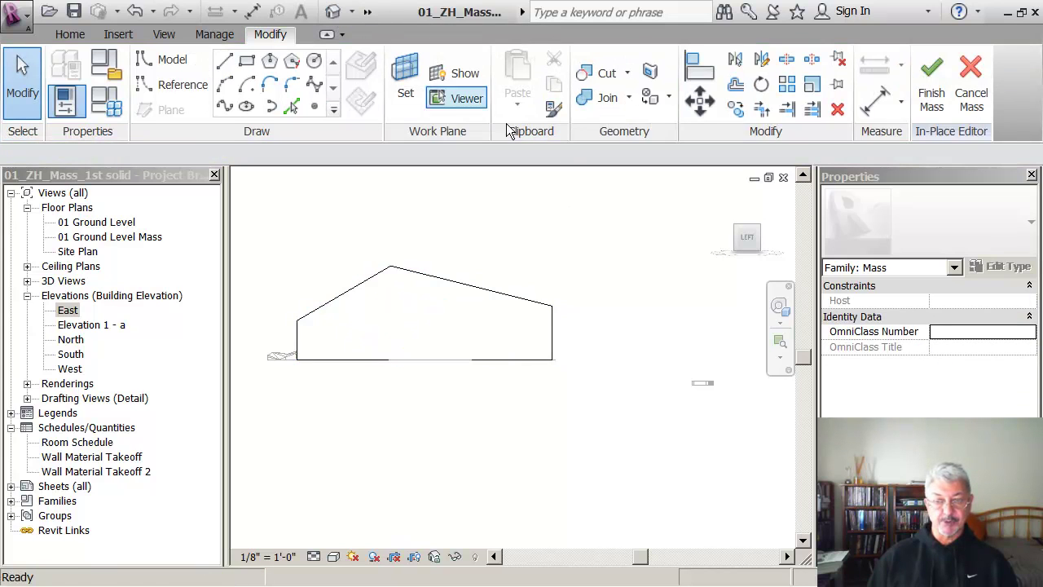
left_click(723, 200)
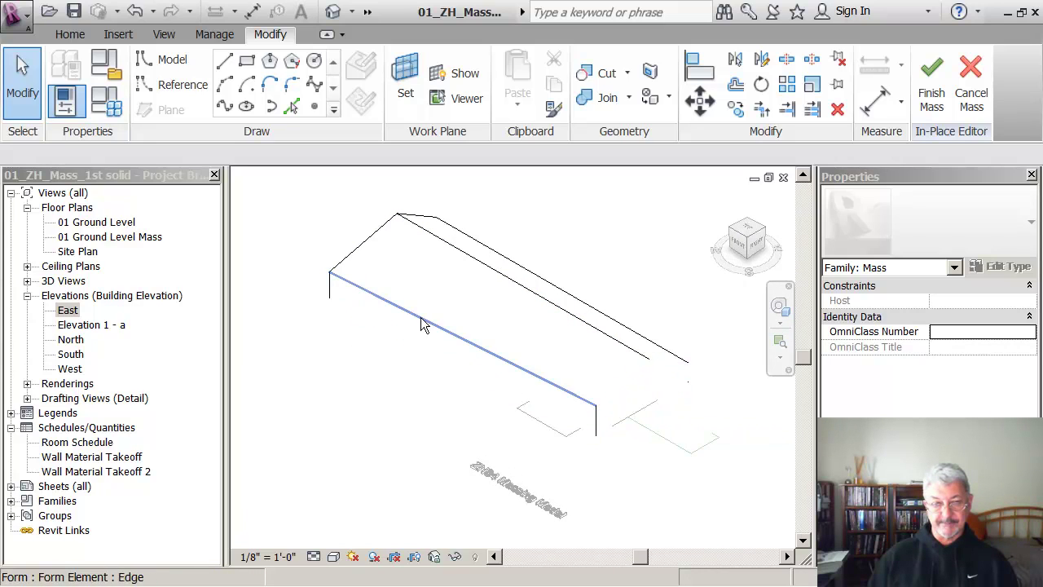
key("Tab")
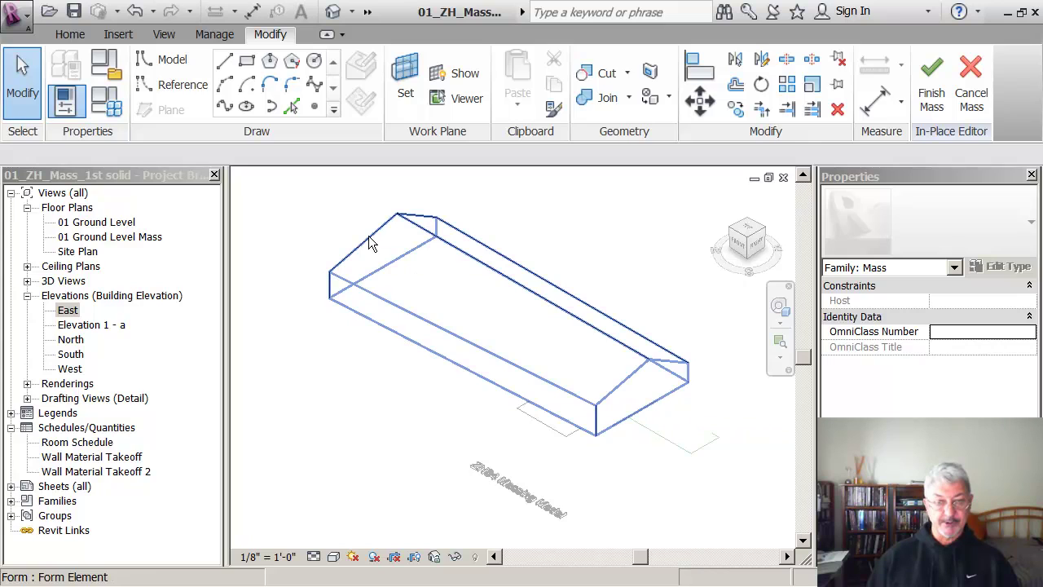
left_click(371, 244)
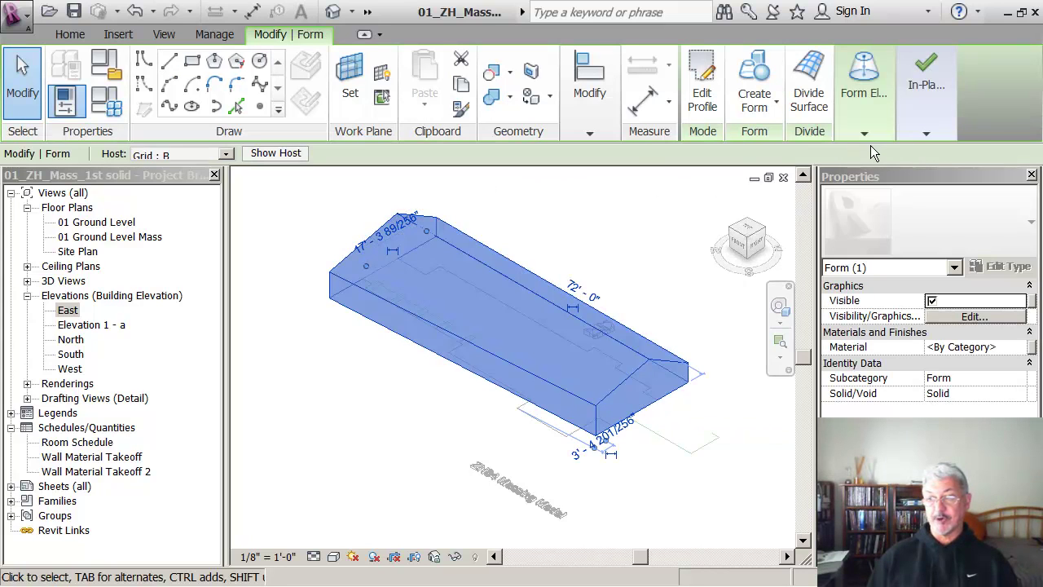
left_click(865, 134)
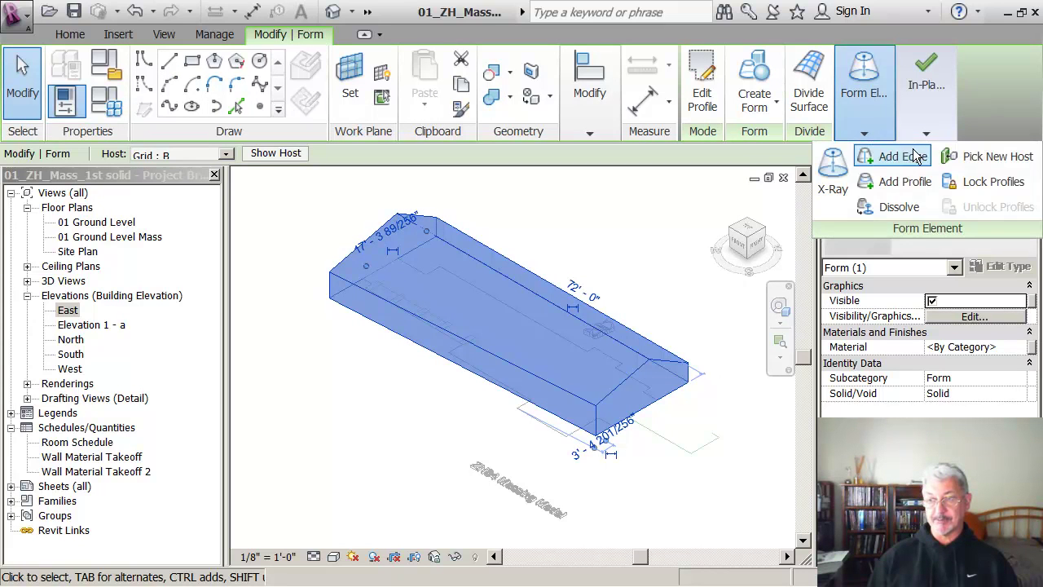
left_click(952, 183)
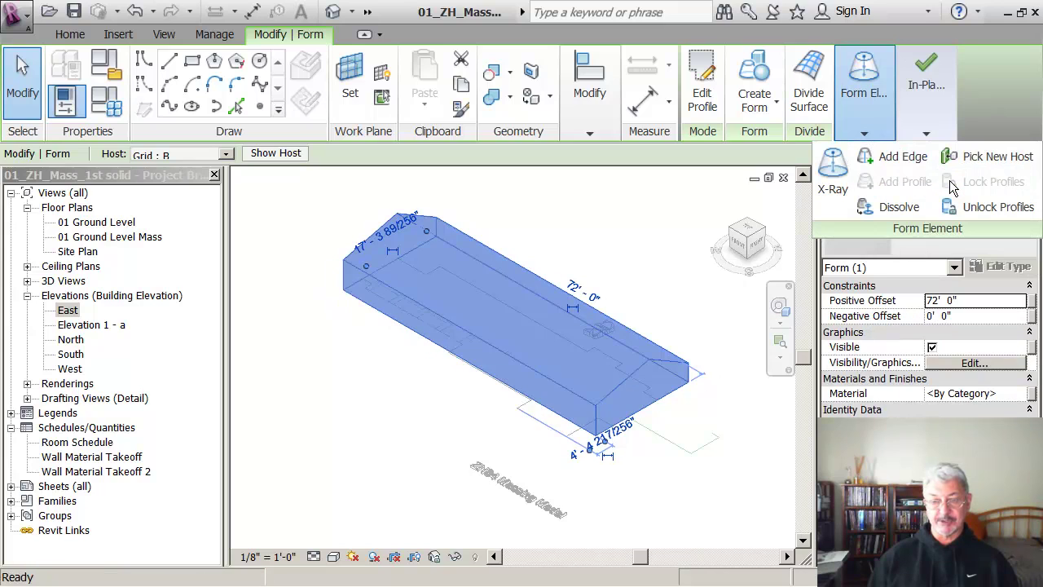
left_click(329, 418)
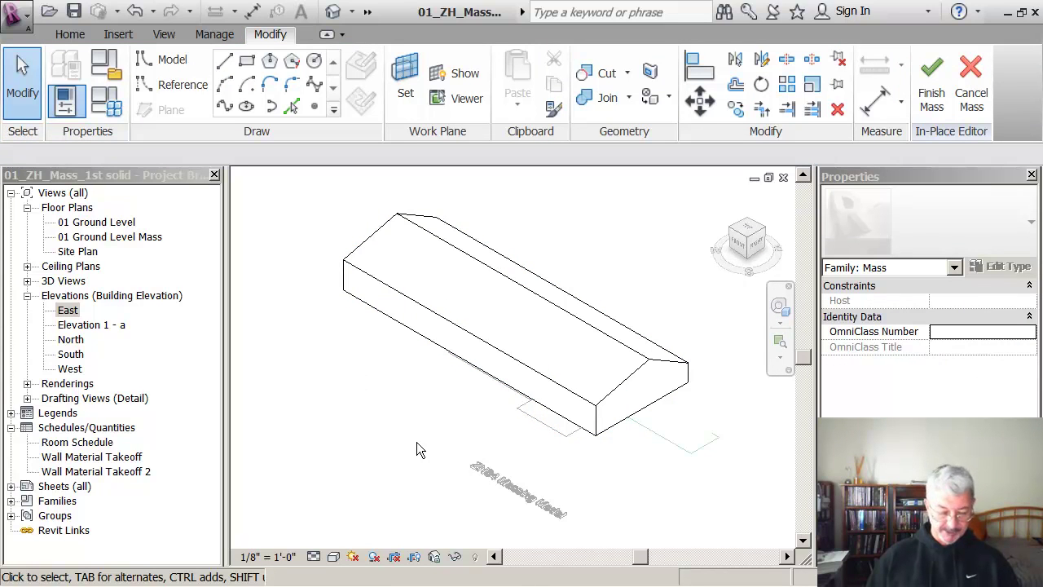
Edit the locked form's profile, moving its taller side line outward to widen the solid to 32'-0".
middle_click_drag(416, 450, 496, 438, "shift")
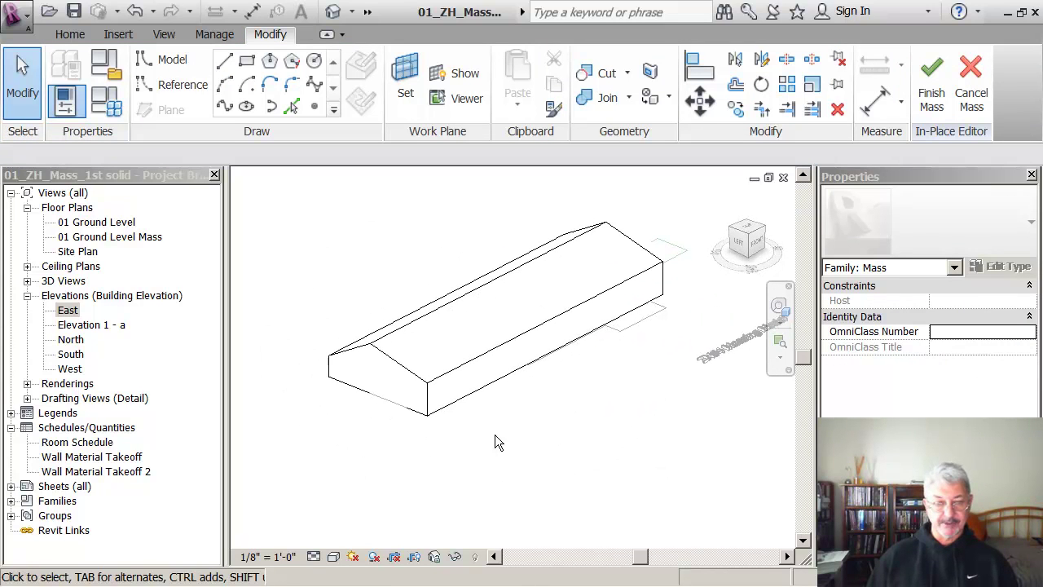
left_click(396, 391)
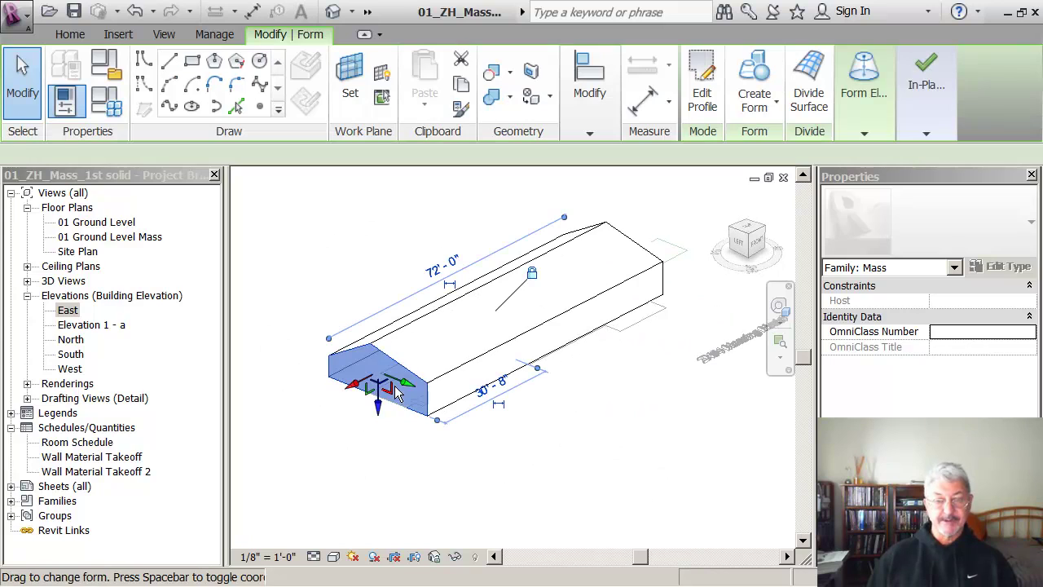
left_click(703, 106)
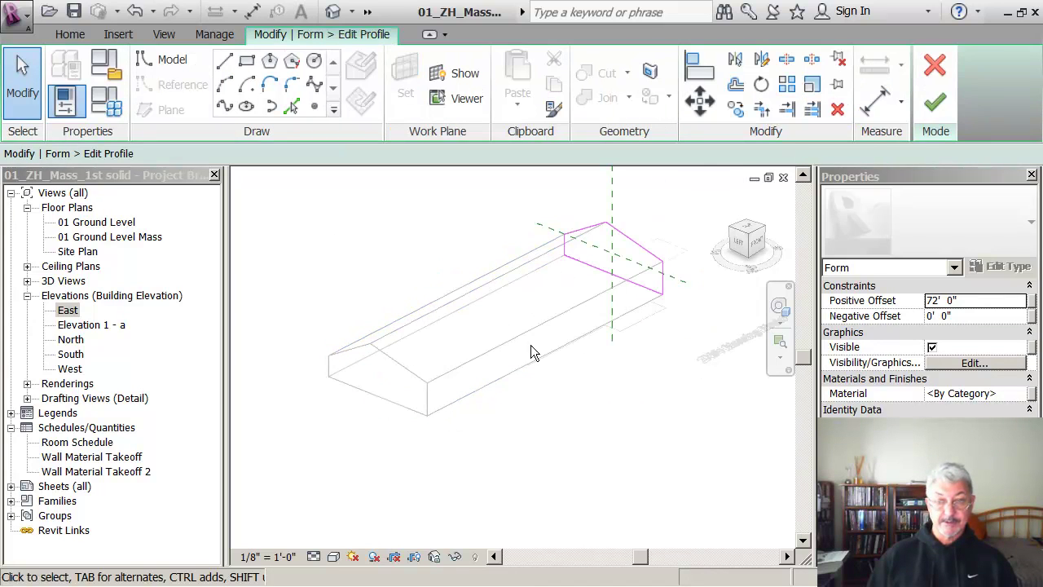
left_click(664, 287)
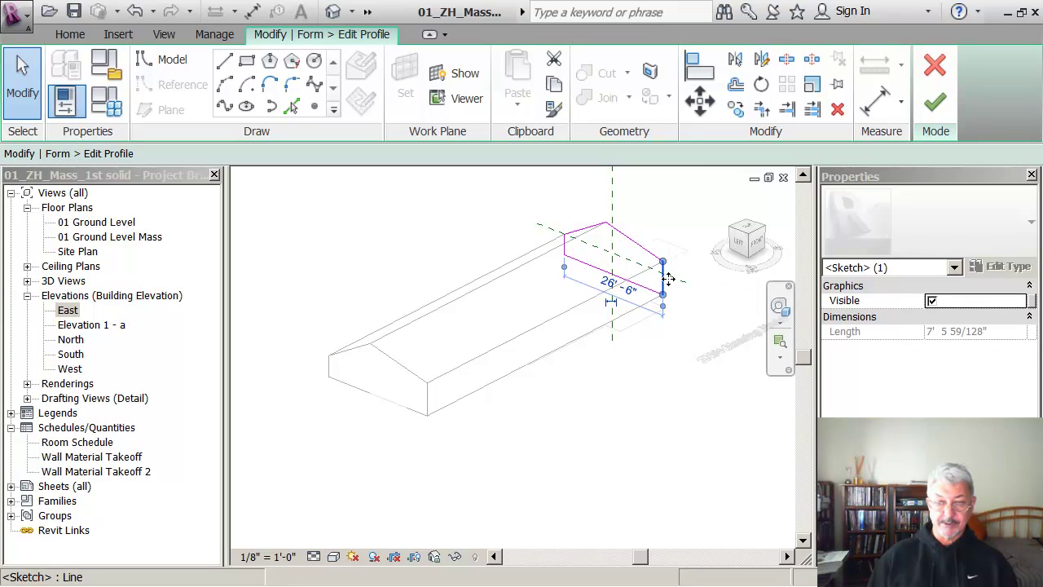
left_click_drag(676, 282, 682, 293)
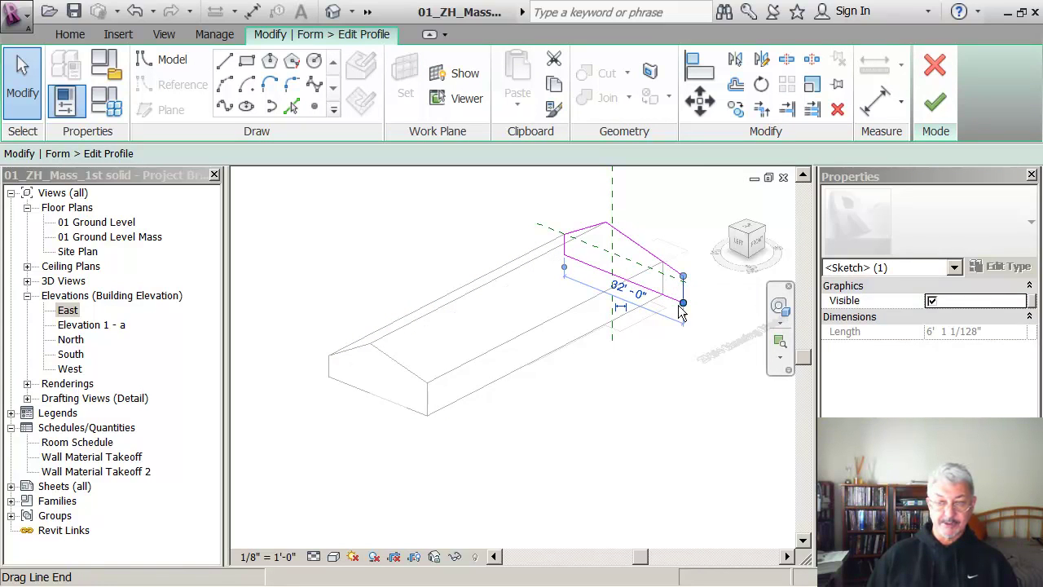
left_click(656, 348)
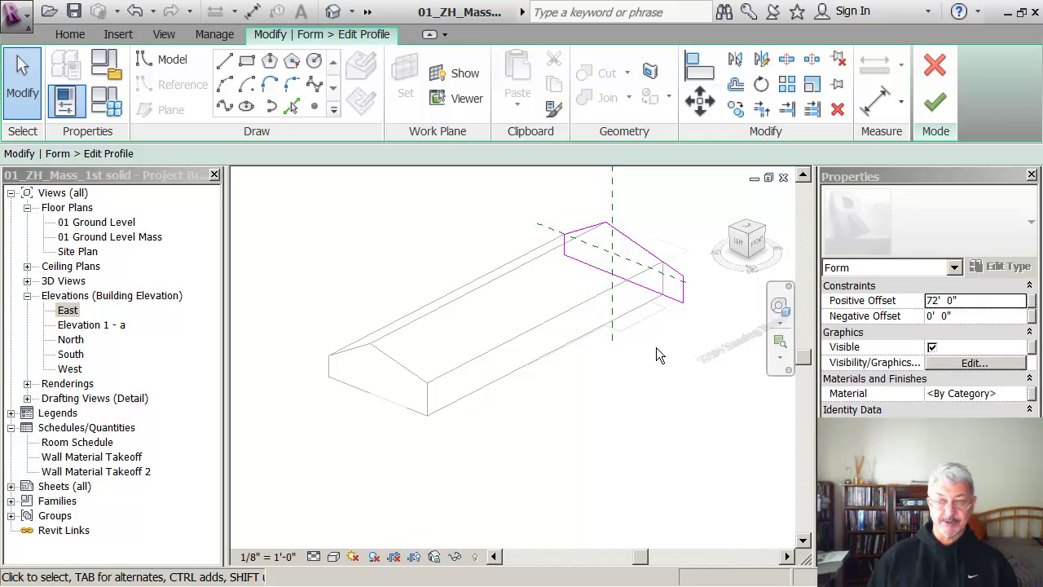
left_click(934, 103)
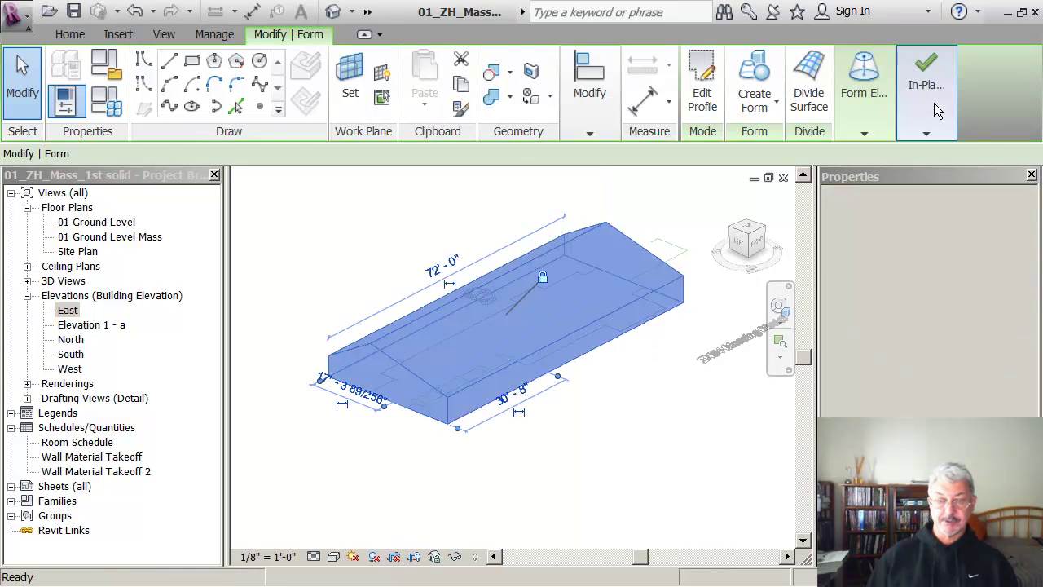
left_click(632, 417)
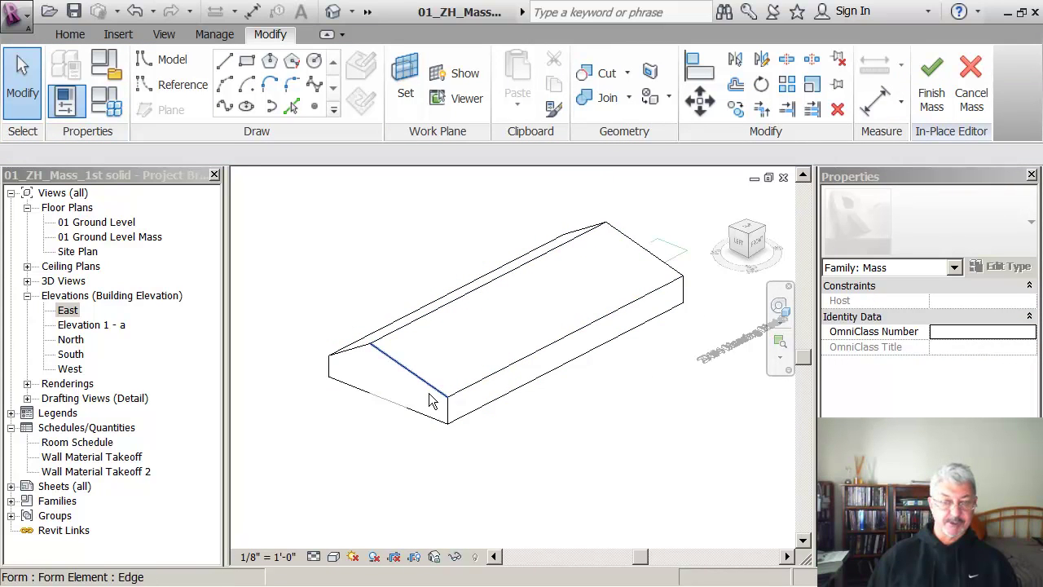
Check the widened solid from several angles, restore the home 3D view and finish the in-place mass.
middle_click_drag(387, 440, 384, 440, "shift")
middle_click_drag(572, 457, 401, 449, "shift")
middle_click_drag(459, 433, 546, 450, "shift")
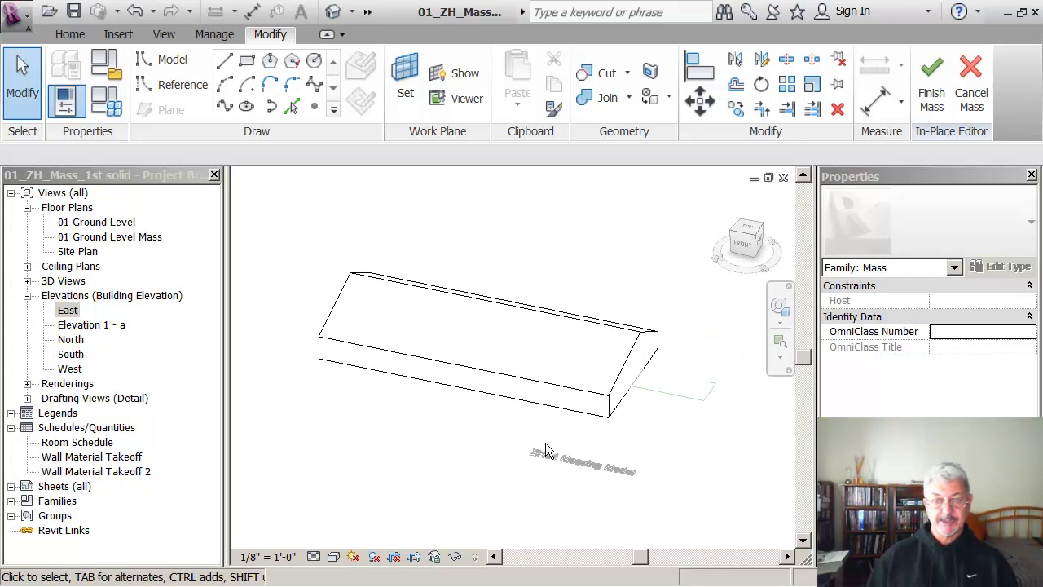
left_click(722, 198)
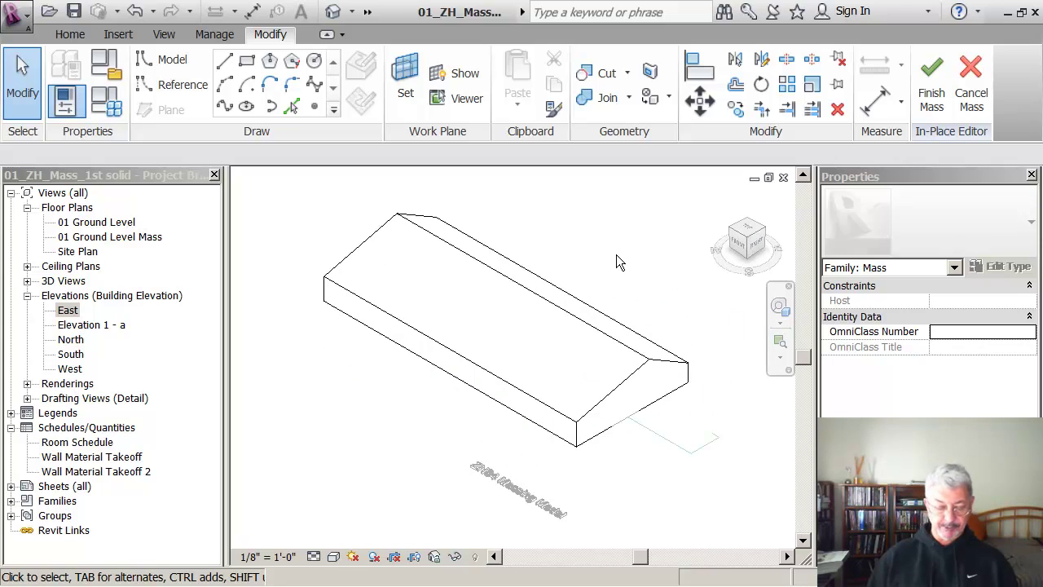
left_click(932, 81)
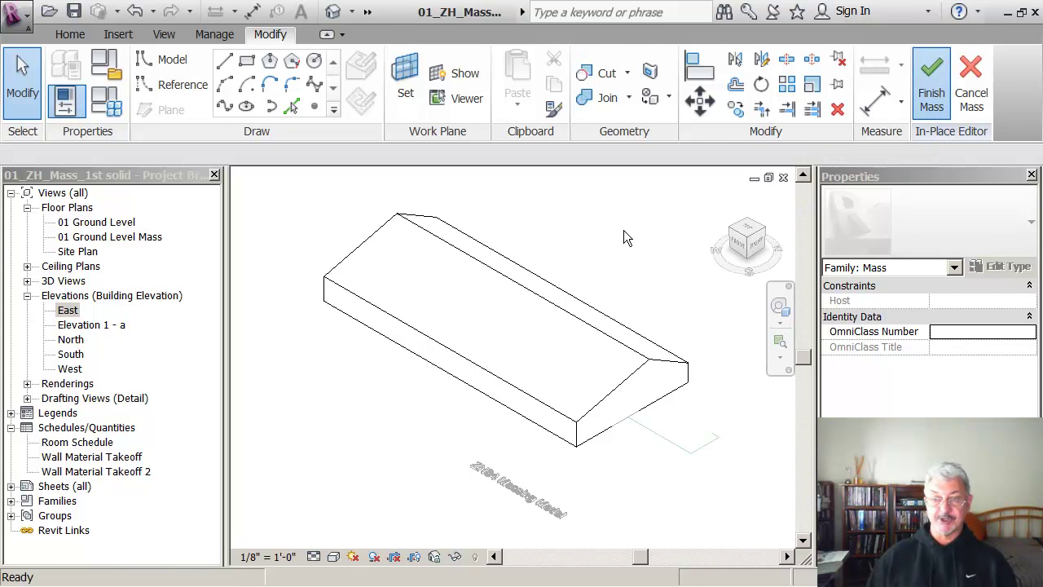